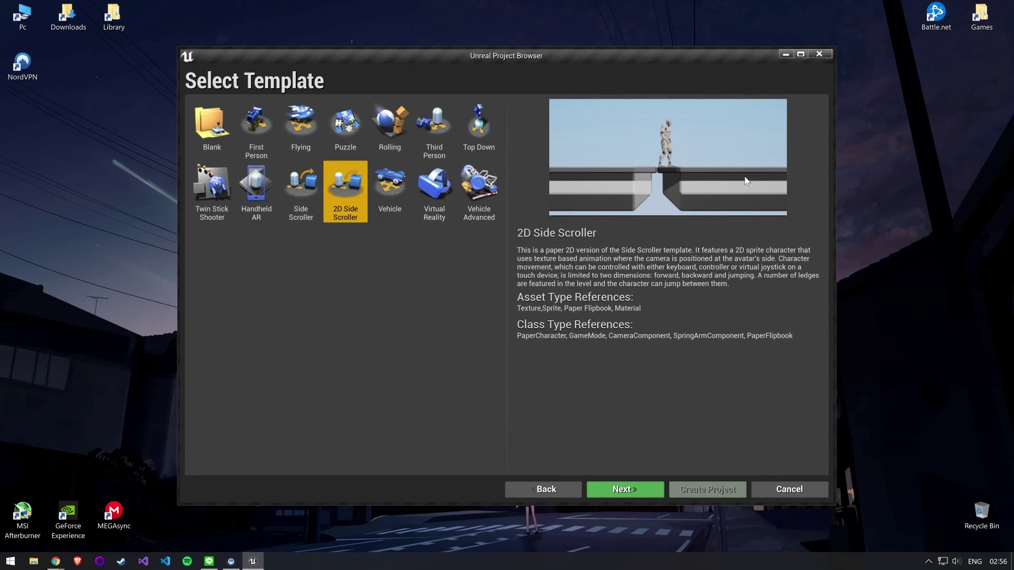
Create a project from the 2D Side Scroller template with default settings and the name RealmOfRage
left_click(620, 489)
double_click(590, 450)
type("2DSid")
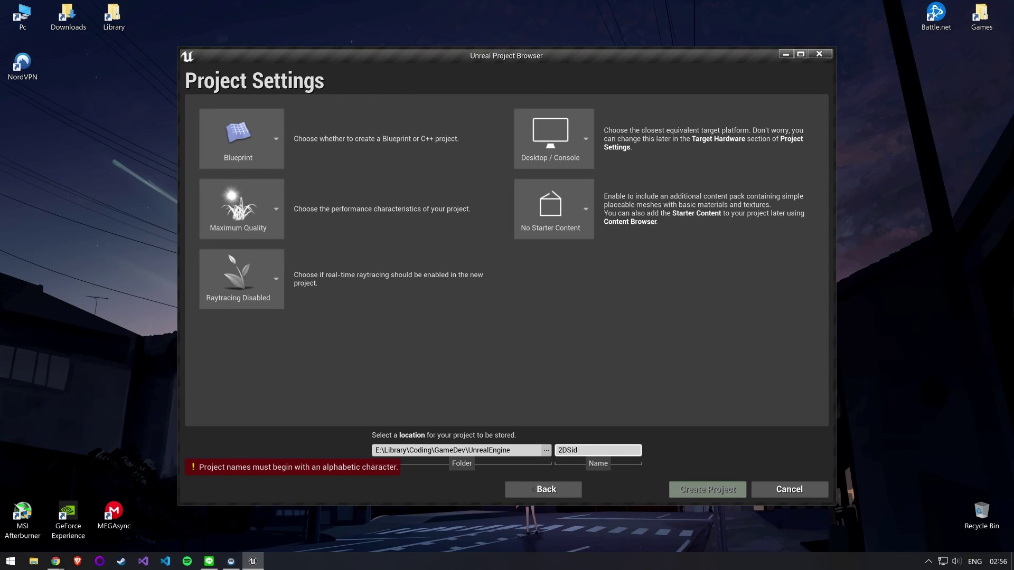
key("BackSpace")
key("BackSpace")
key("BackSpace")
key("BackSpace")
key("BackSpace")
type("TwoDSideScr")
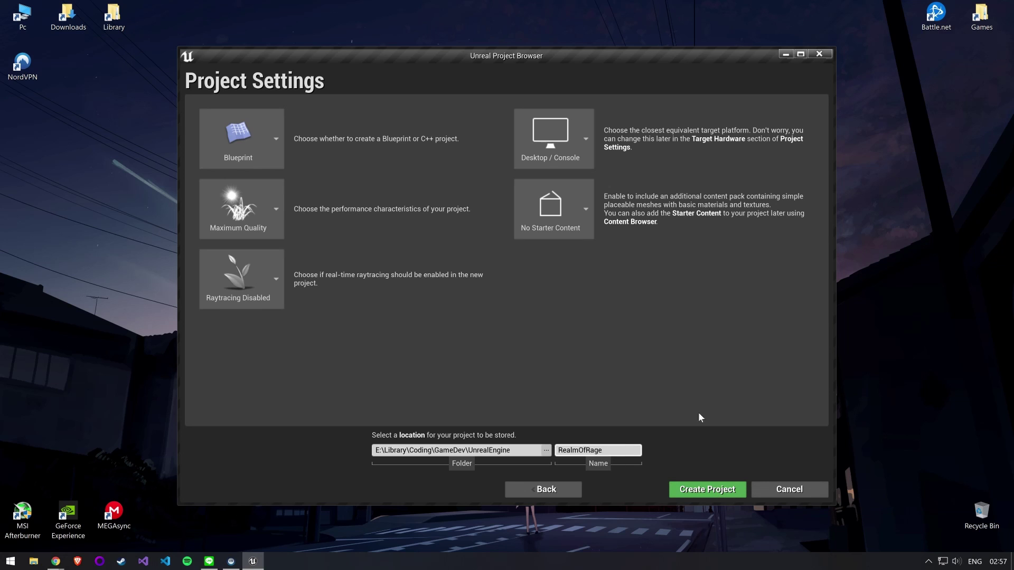
left_click(702, 488)
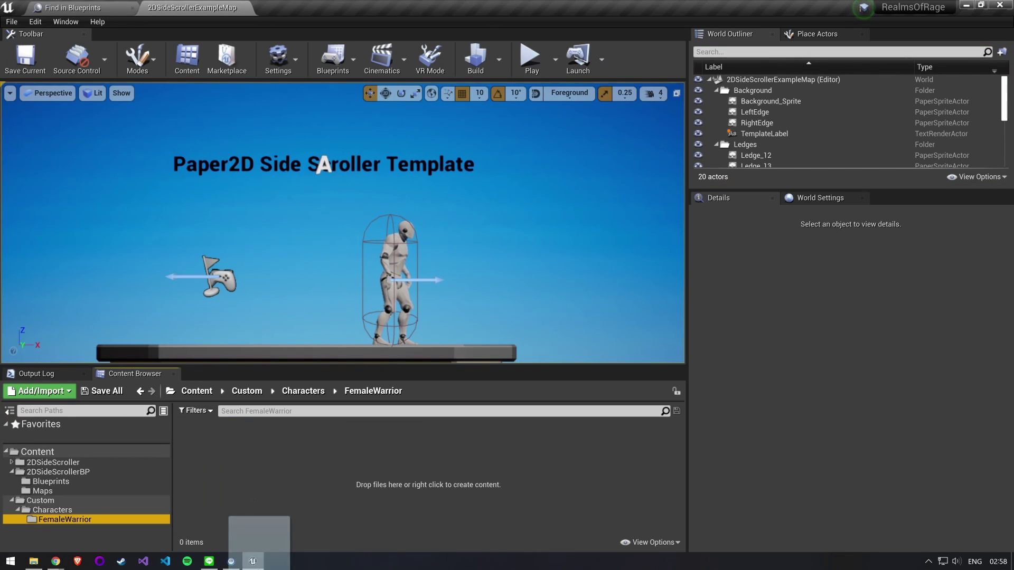
Import the Warrior_SheetnoEffect-export_blue sprite sheet into the FemaleWarrior folder and apply the Paper2D texture settings to it
left_click_drag(317, 471, 317, 471)
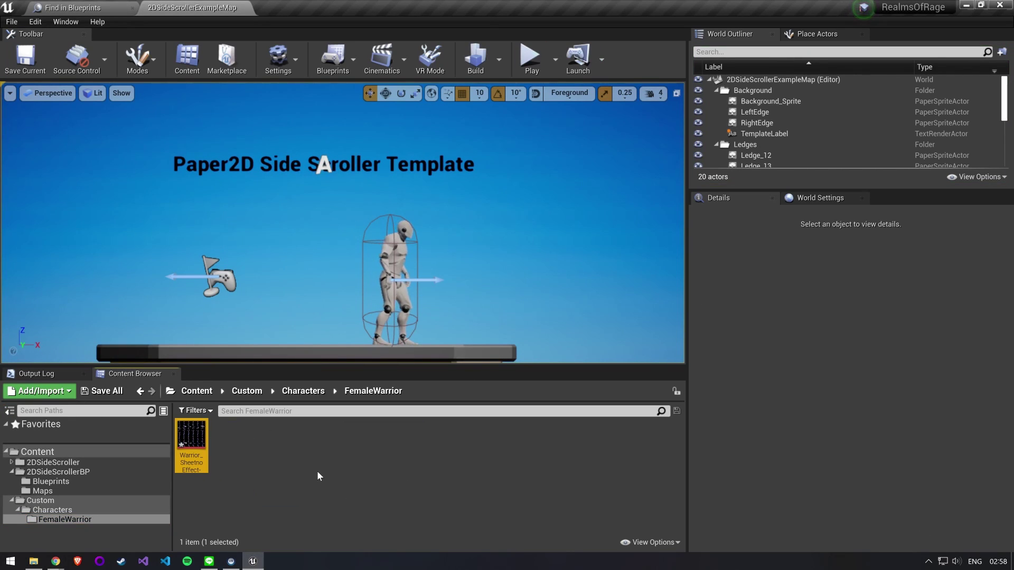
left_click(242, 457)
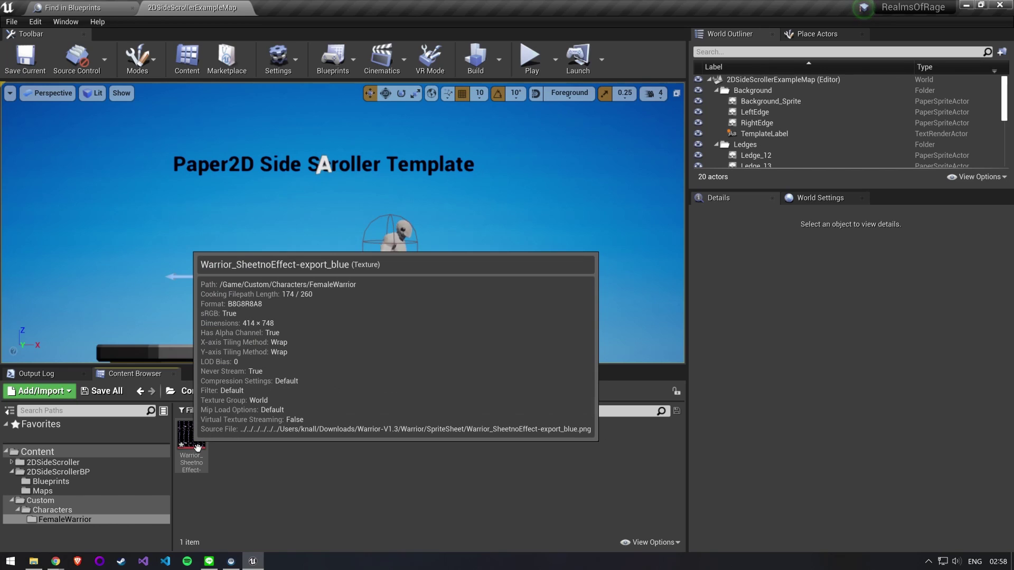
right_click(189, 439)
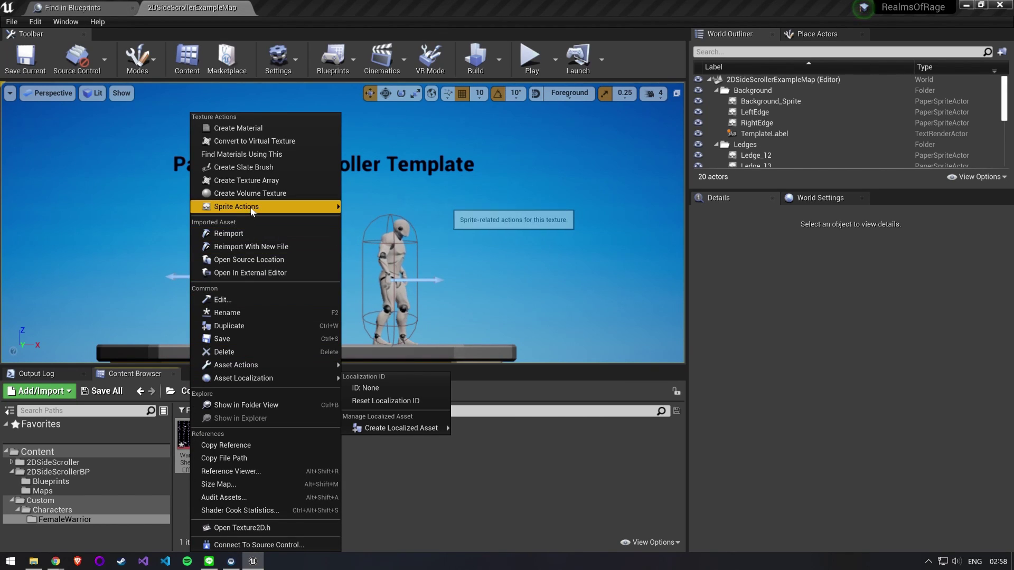
mouse_move(251, 211)
left_click(404, 233)
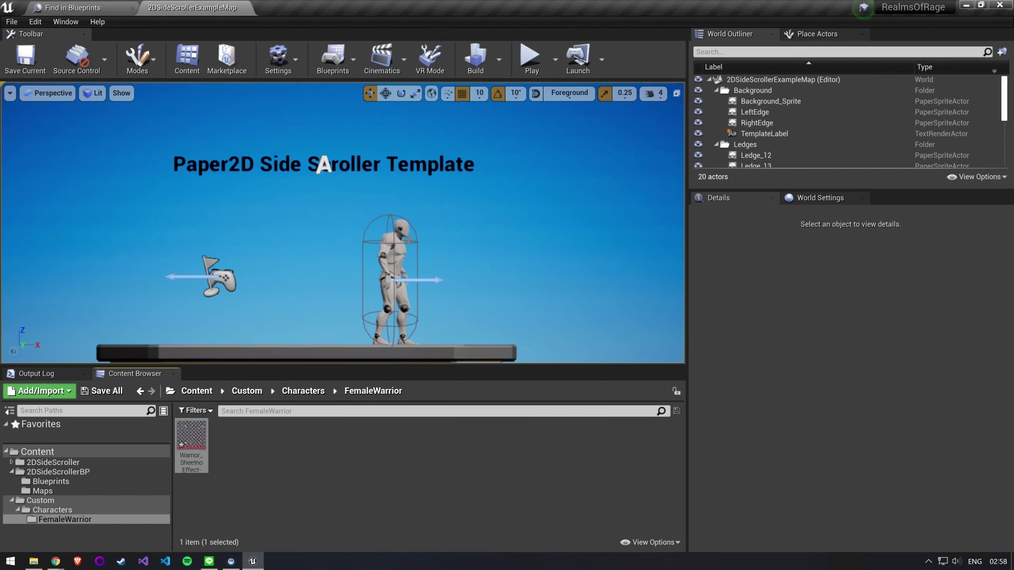
Start extracting sprites from the warrior sheet in Grid mode with a cell width of 69 and cell height of 44
right_click(191, 437)
mouse_move(275, 112)
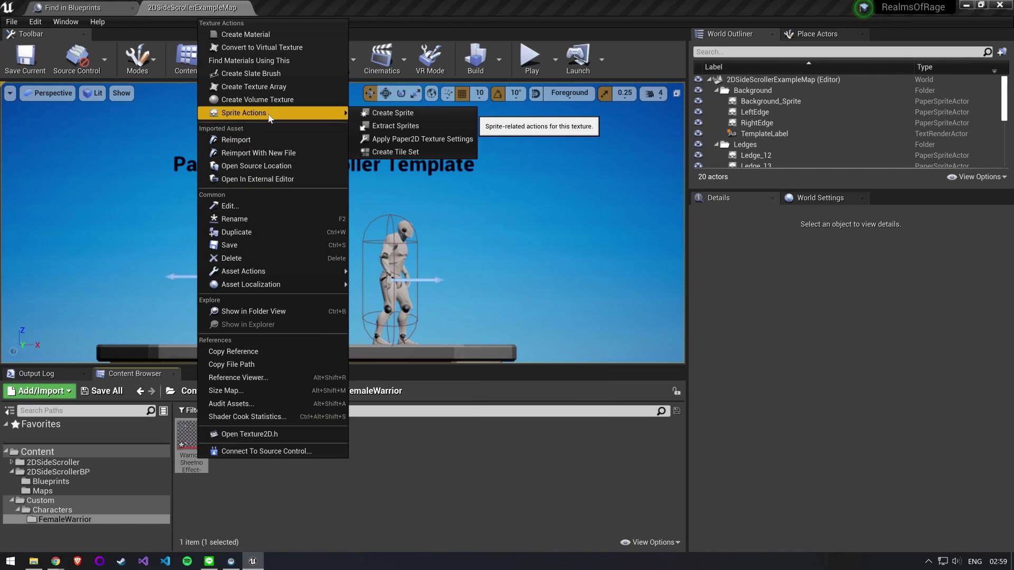
left_click(428, 127)
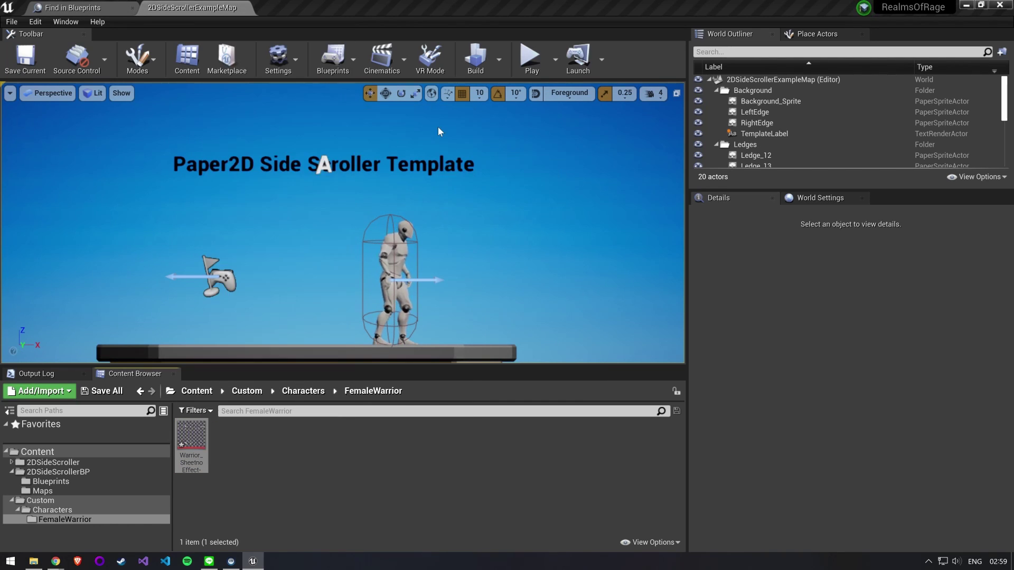
left_click(676, 239)
type("69")
key("Tab")
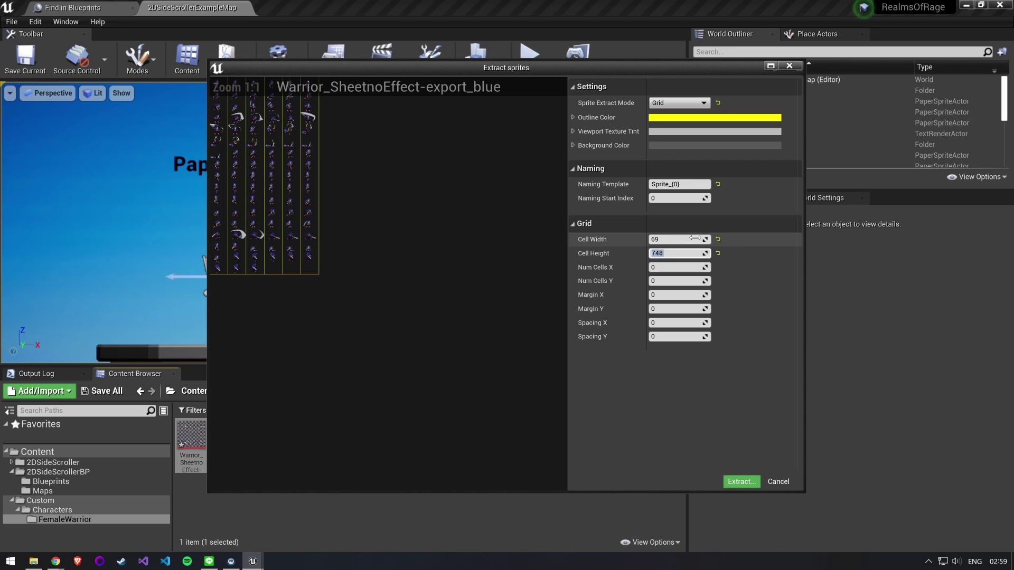
type("44")
key("Return")
Check the cell grid against the warrior frames and extract the sprites
scroll(386, 286, "up", 5)
scroll(385, 286, "down", 4)
scroll(285, 127, "up", 3)
scroll(459, 206, "up", 2)
right_click_drag(459, 206, 359, 249)
scroll(359, 248, "down", 3)
right_click_drag(509, 290, 442, 131)
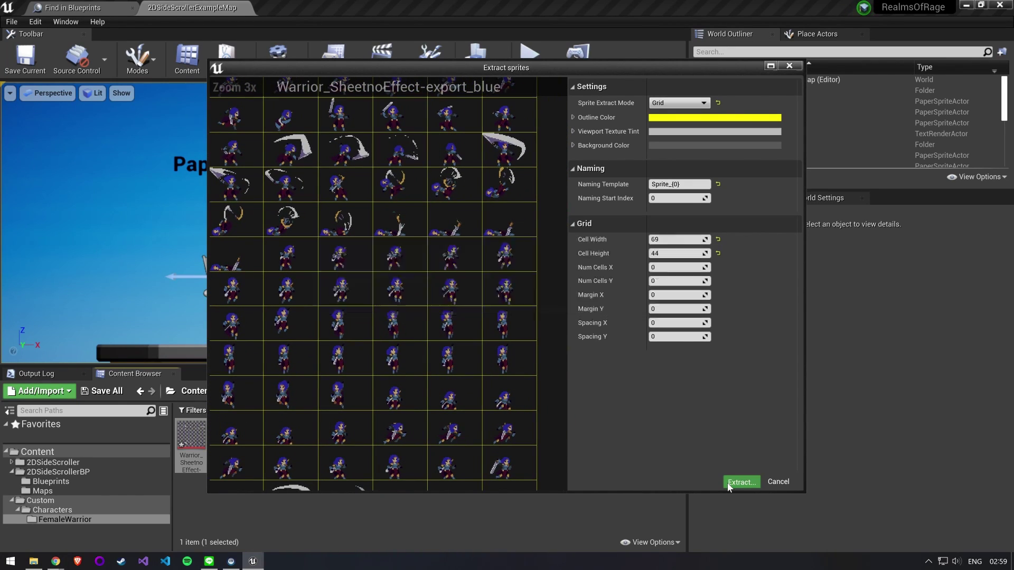
left_click(741, 482)
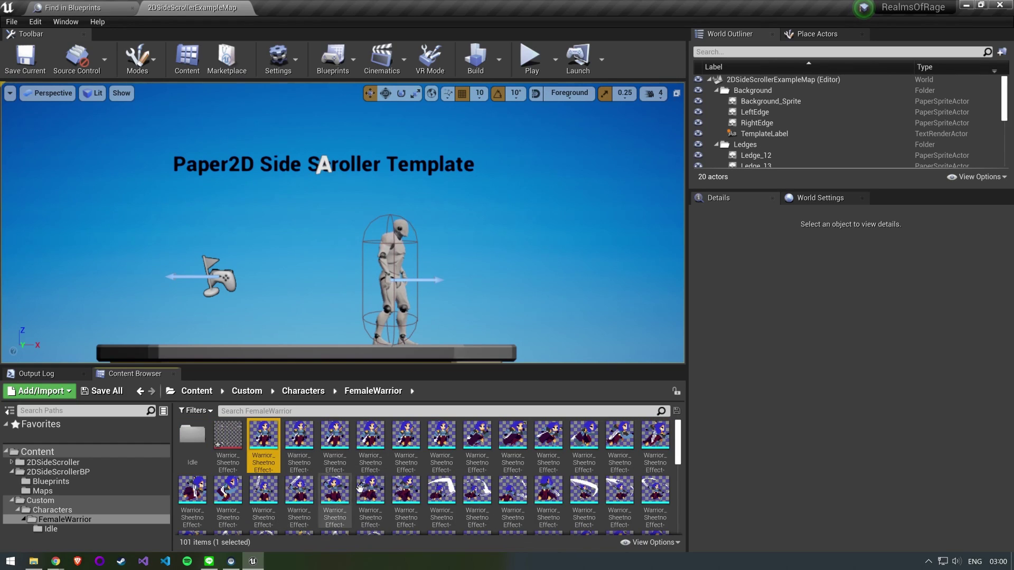
Move the first six extracted warrior sprites into the Idle folder
left_click(454, 469, "shift")
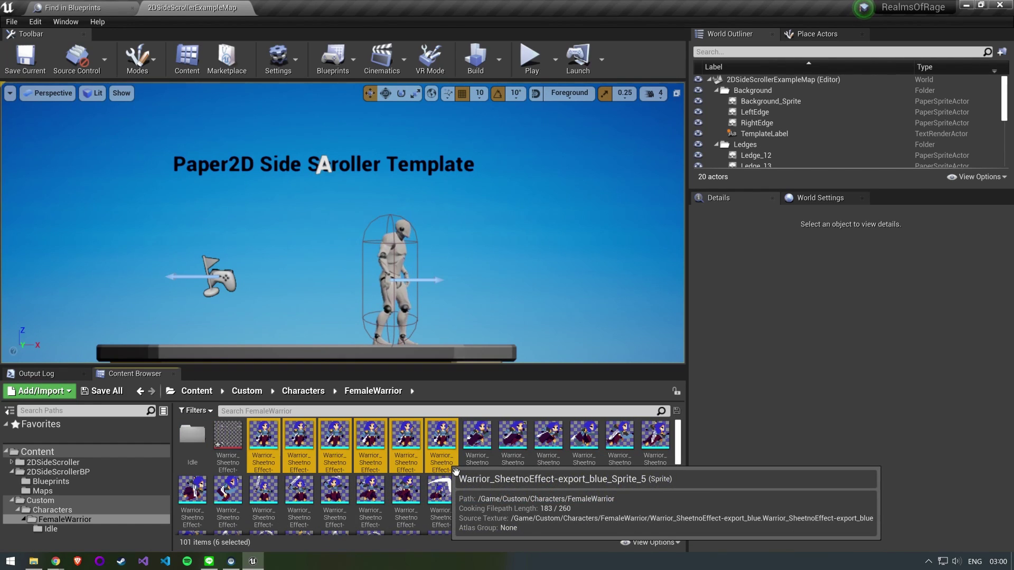
left_click_drag(455, 470, 197, 464)
left_click(220, 473)
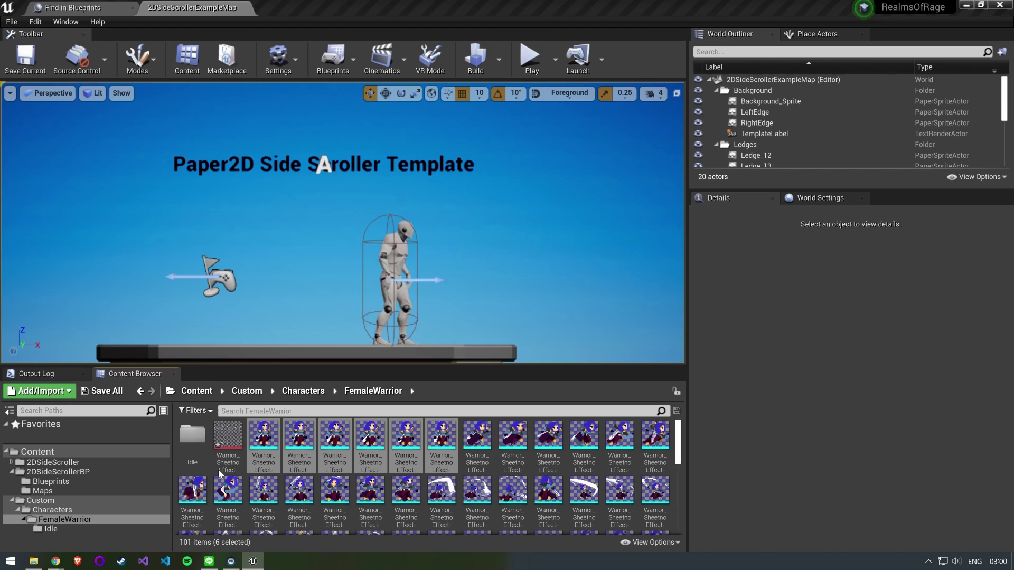
Create a flipbook named FB_FemaleWarrior_Idle from all six sprites in the Idle folder and open it
double_click(196, 453)
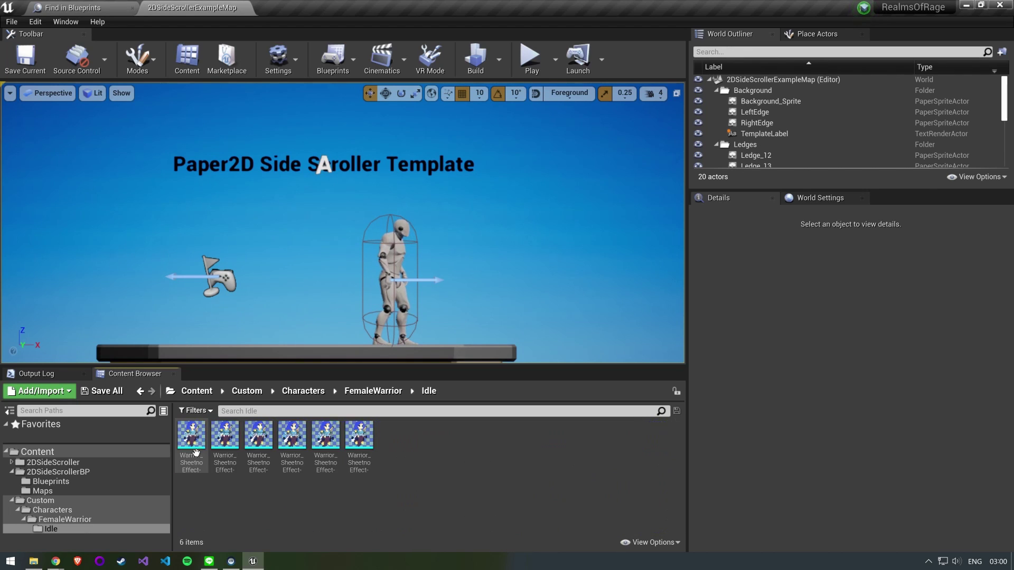
left_click(373, 465, "shift")
right_click(360, 461)
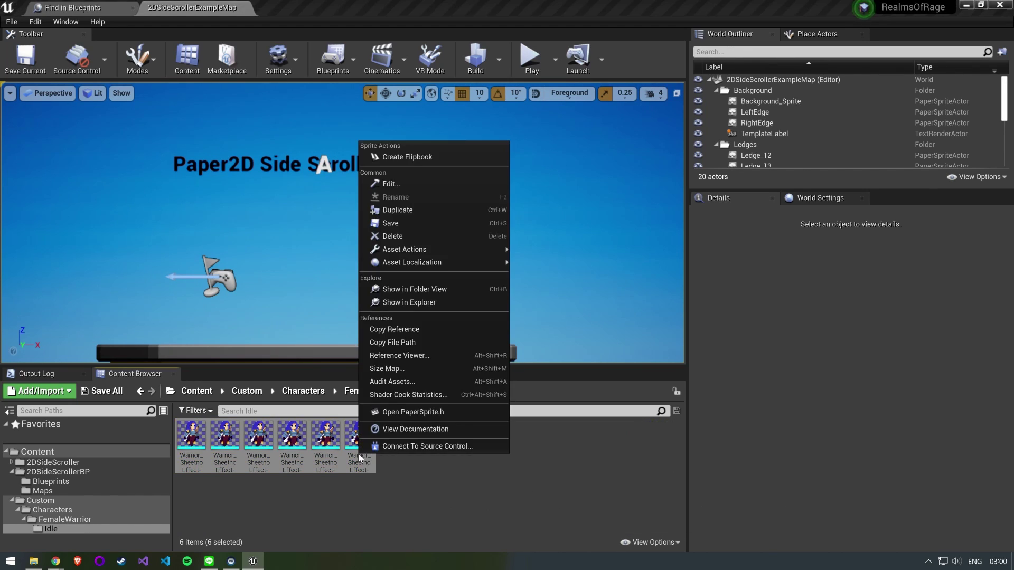
left_click(409, 157)
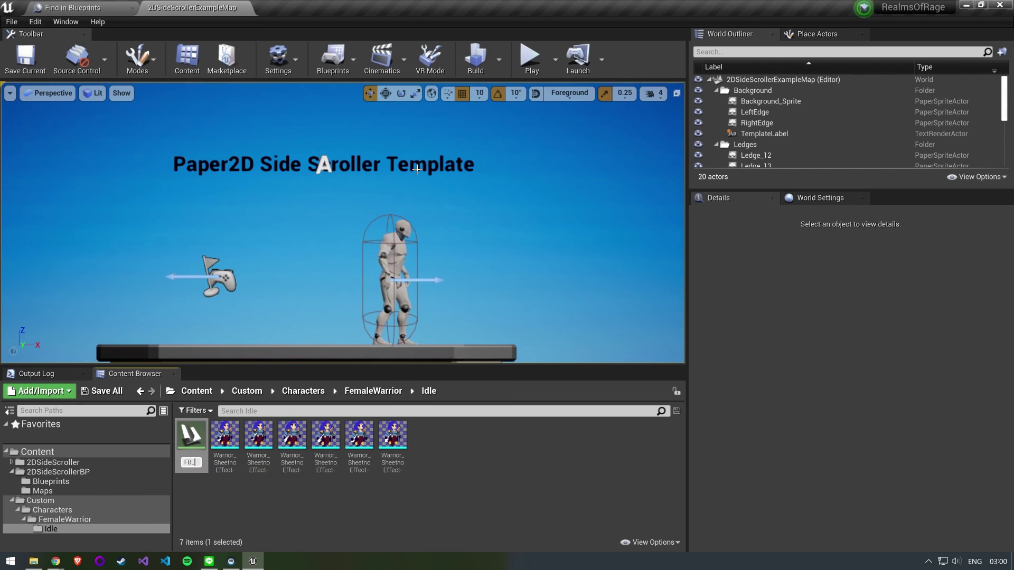
type("FB_FemaleWarrior_Idle")
key("Return")
double_click(191, 436)
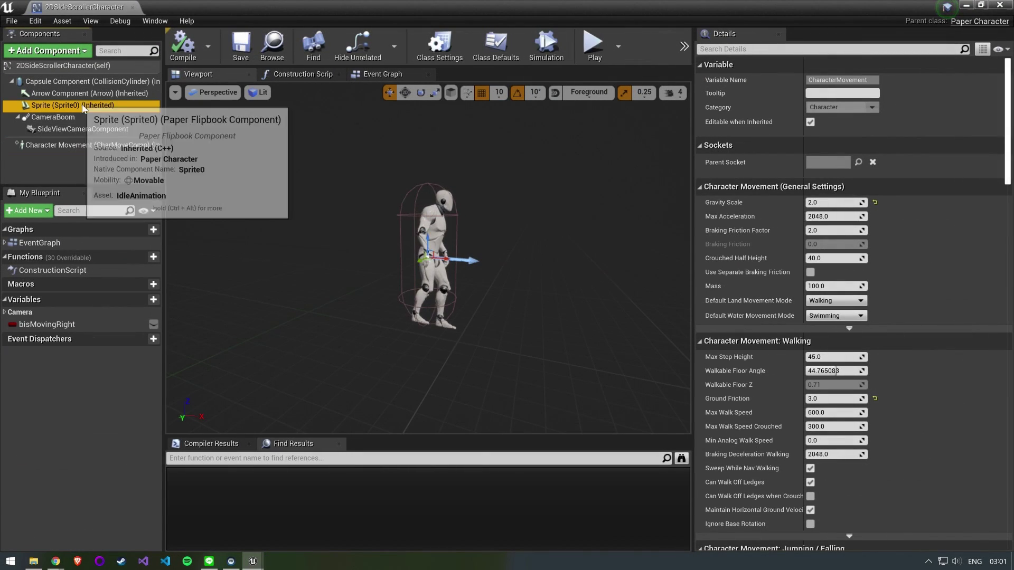
Assign FB_FemaleWarrior_Idle as the character Sprite component's source flipbook and set its scale to 5 on all axes
left_click(74, 105)
left_click(904, 294)
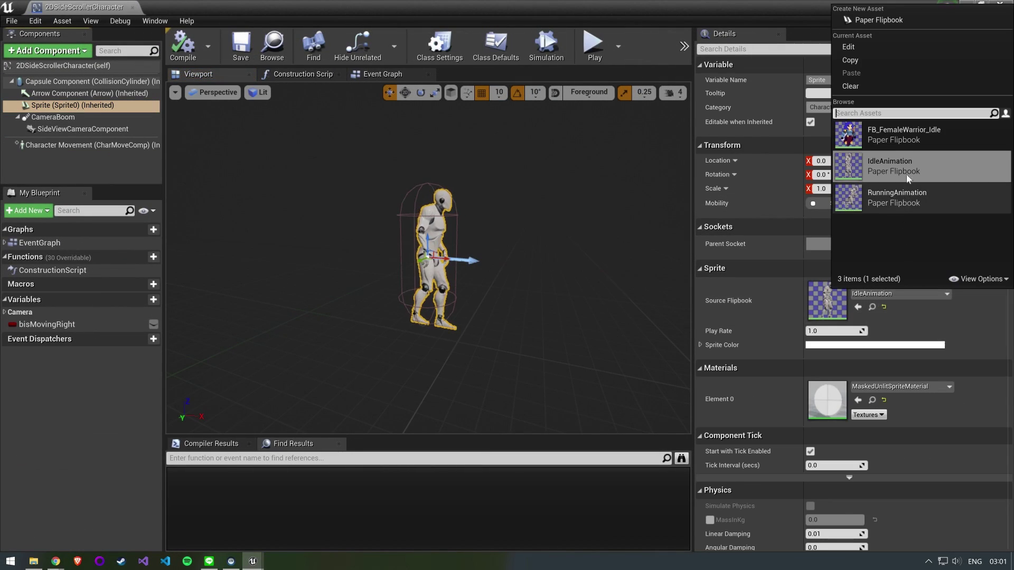
left_click(908, 133)
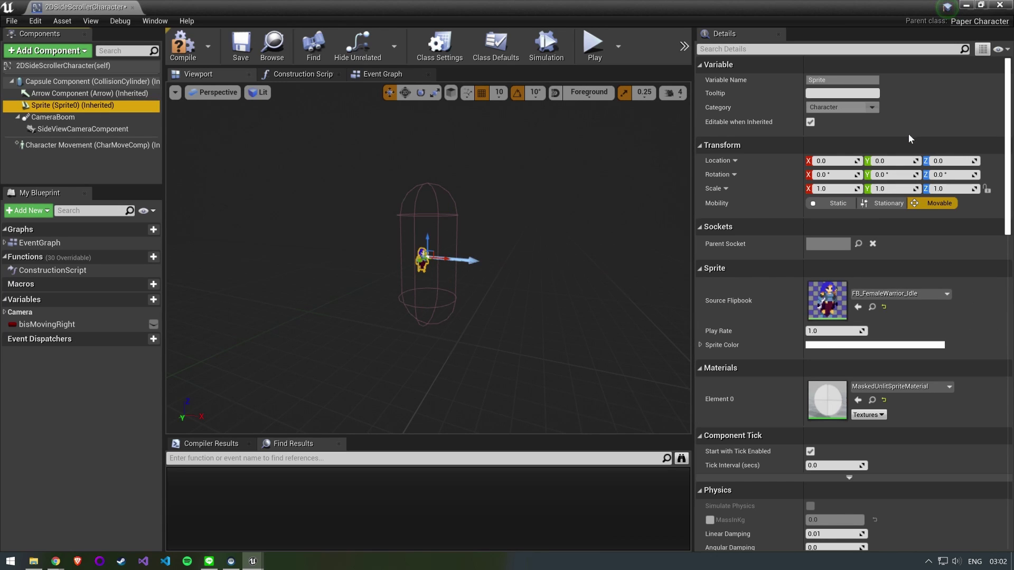
left_click(835, 188)
type("5")
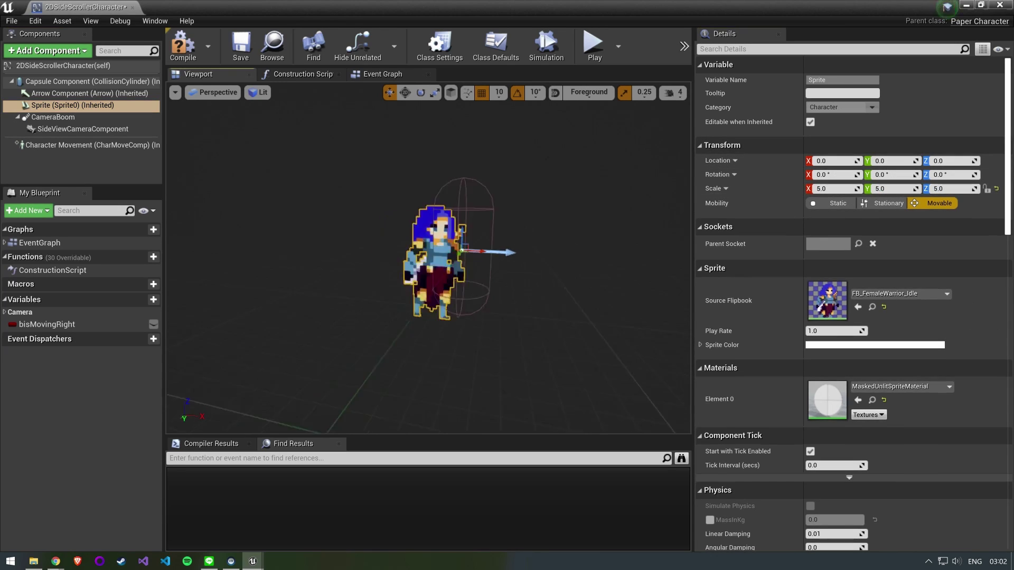
Position the character's sprite inside the collision capsule at location X 40 and Z 9
right_click_drag(465, 237, 432, 173)
left_click_drag(431, 173, 432, 162)
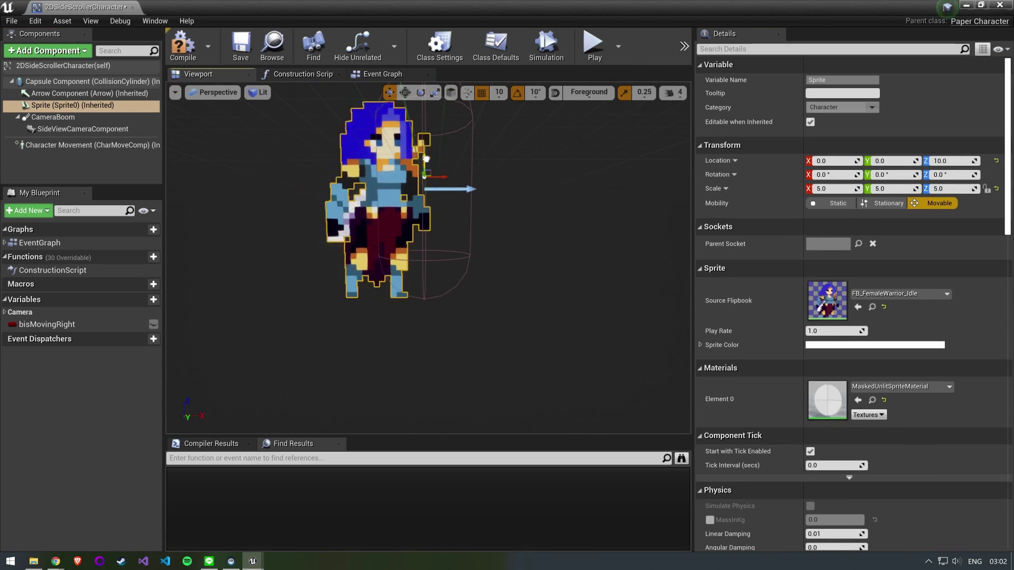
right_click_drag(432, 161, 432, 190)
left_click(949, 161)
type("9")
right_click_drag(475, 264, 475, 238)
scroll(423, 211, "down", 3)
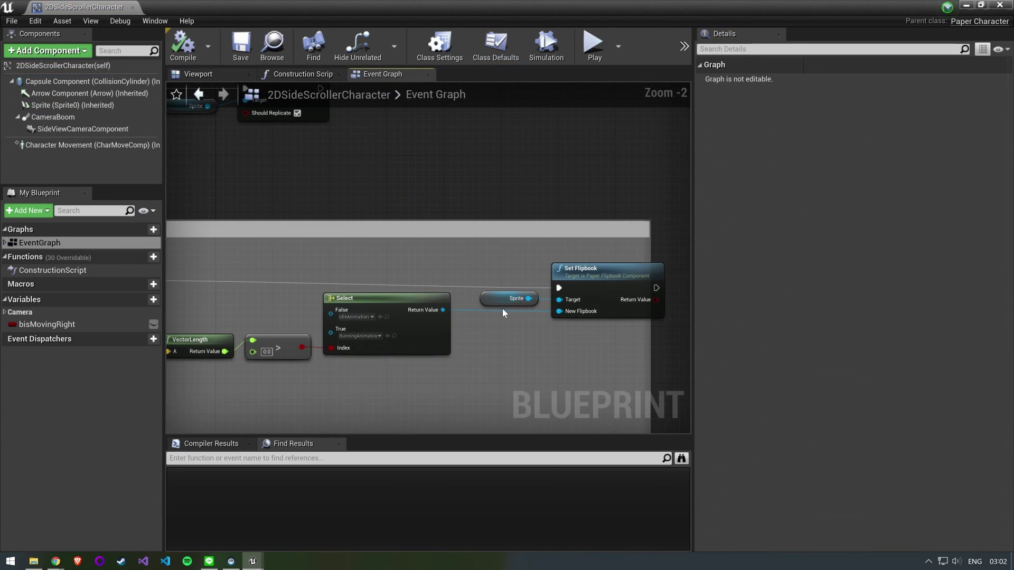
Set the False option of the animation Select node to FB_FemaleWarrior_Idle, and compile, save and close the character blueprint
scroll(502, 312, "up", 1)
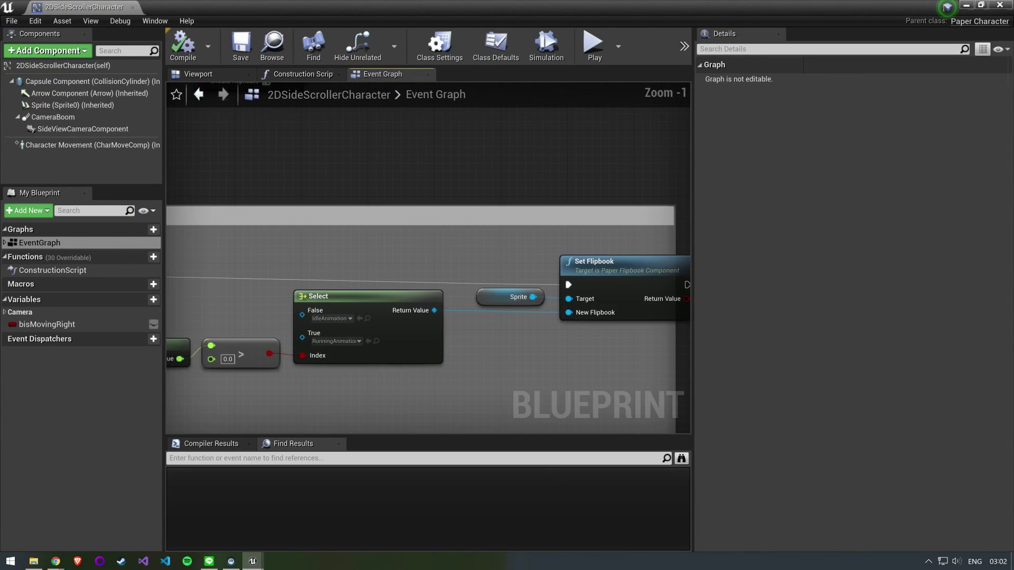
right_click_drag(502, 312, 589, 339)
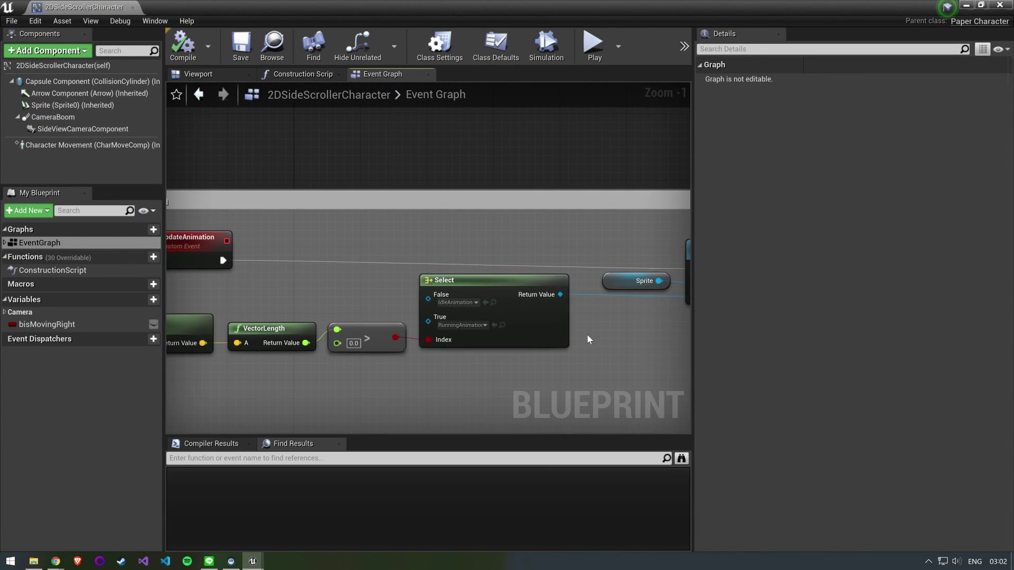
left_click(458, 302)
left_click(503, 353)
left_click(182, 46)
left_click(241, 46)
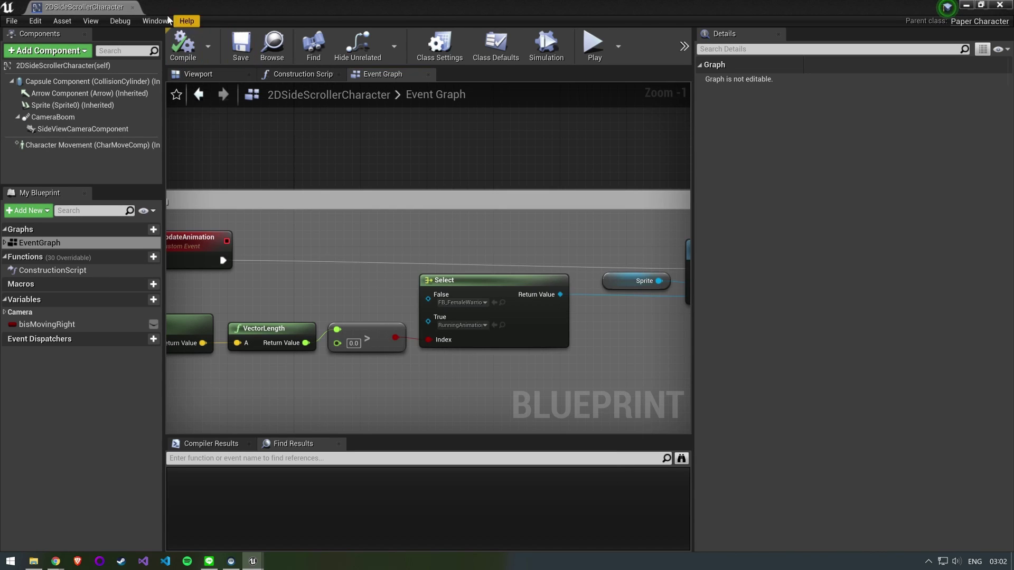
left_click(133, 8)
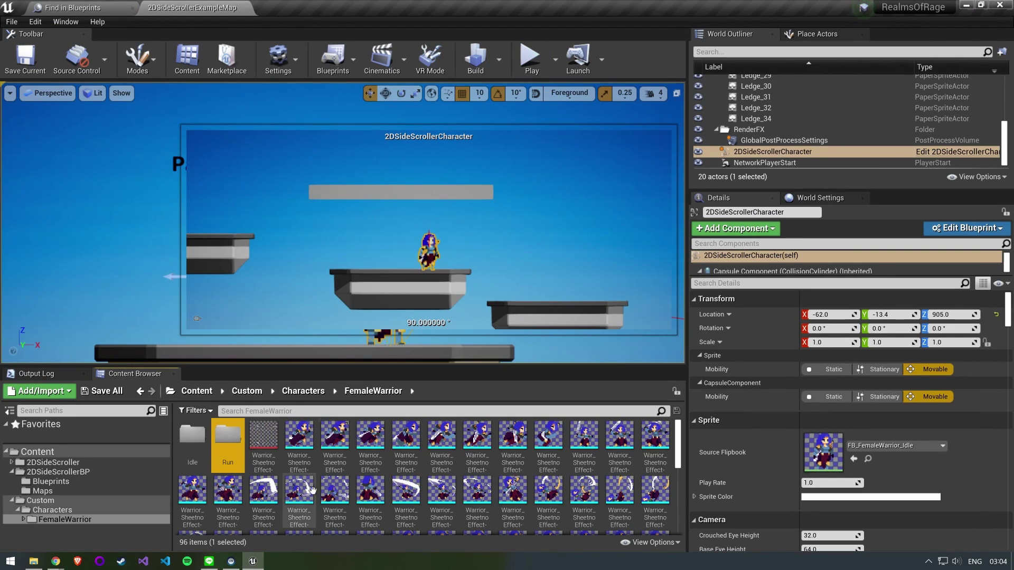
Create a flipbook named FB_FemaleWarrior_Run from the eight running sprites in the FemaleWarrior folder, ending with Sprite_13
left_click(299, 443)
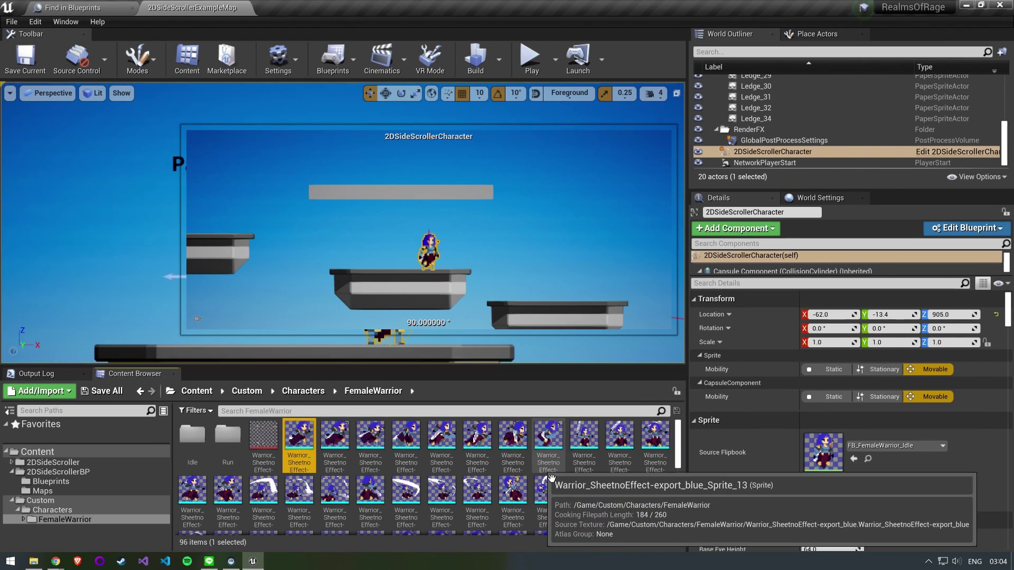
left_click(548, 444, "shift")
right_click(347, 472)
left_click(383, 168)
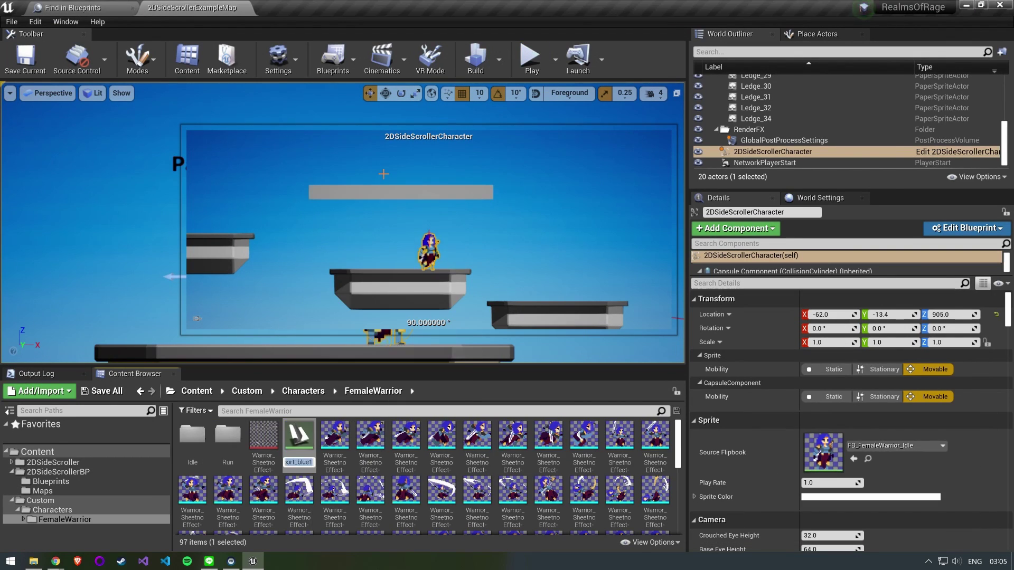
type("FB_FemaleWarrior_Run")
key("Return")
Move the run flipbook and its eight sprites into the Run folder, and open the flipbook
left_click_drag(264, 441, 227, 449)
left_click(253, 465)
left_click(299, 444)
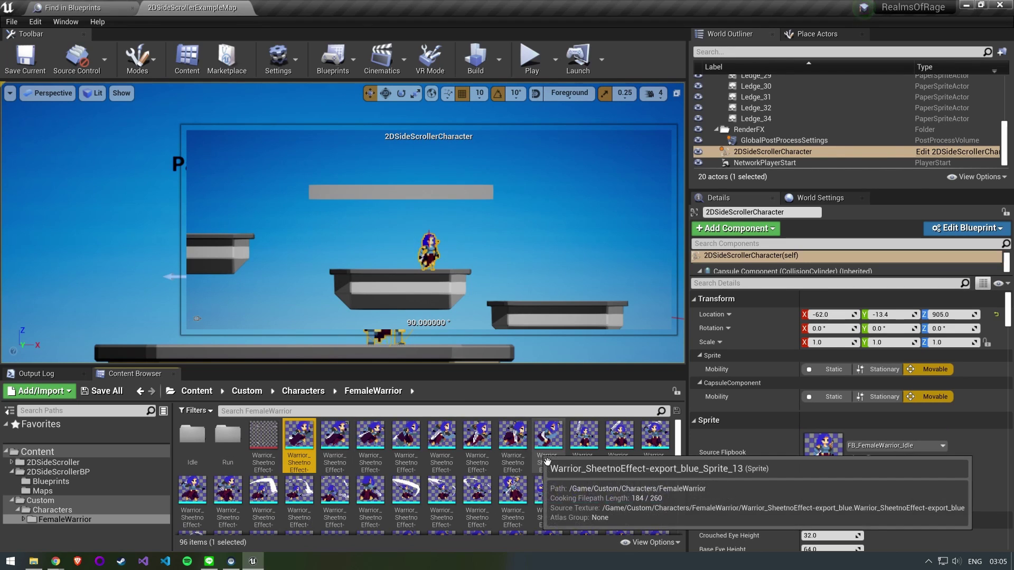
left_click(547, 446, "shift")
left_click_drag(546, 446, 226, 445)
left_click(253, 460)
double_click(227, 434)
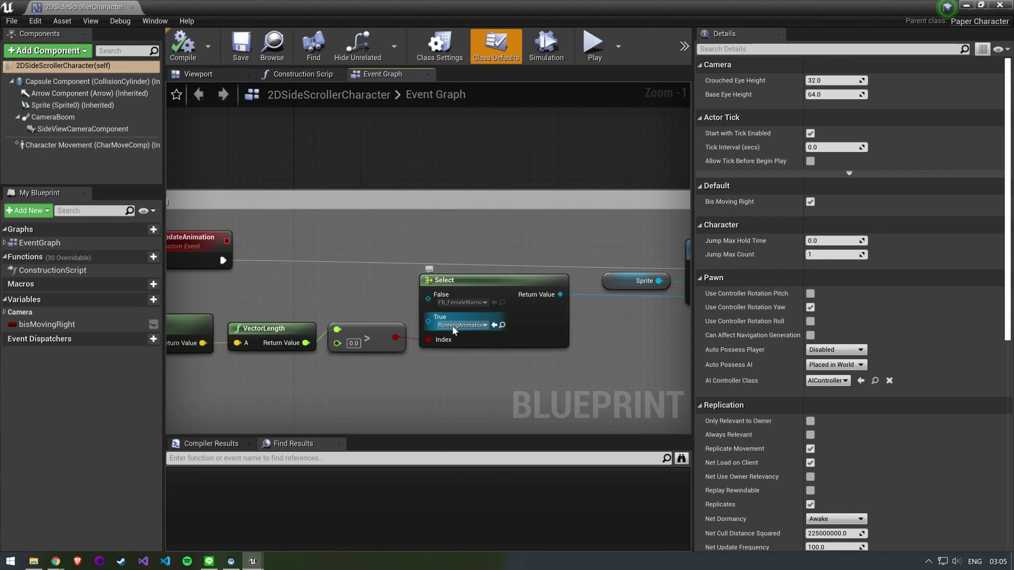
Set the True option of the character blueprint's animation Select node to FB_FemaleWarrior_Run
left_click(452, 327)
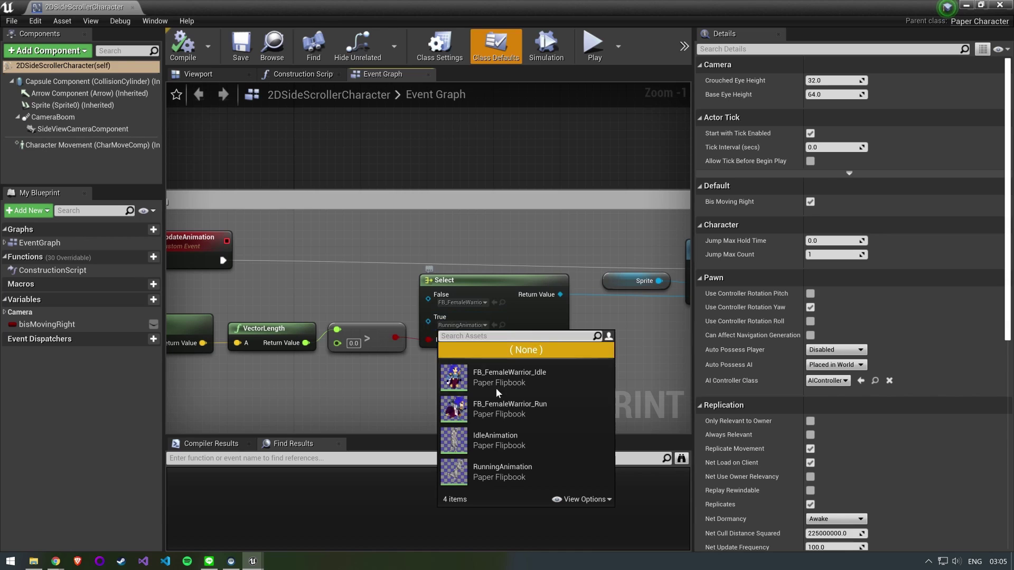
left_click(507, 407)
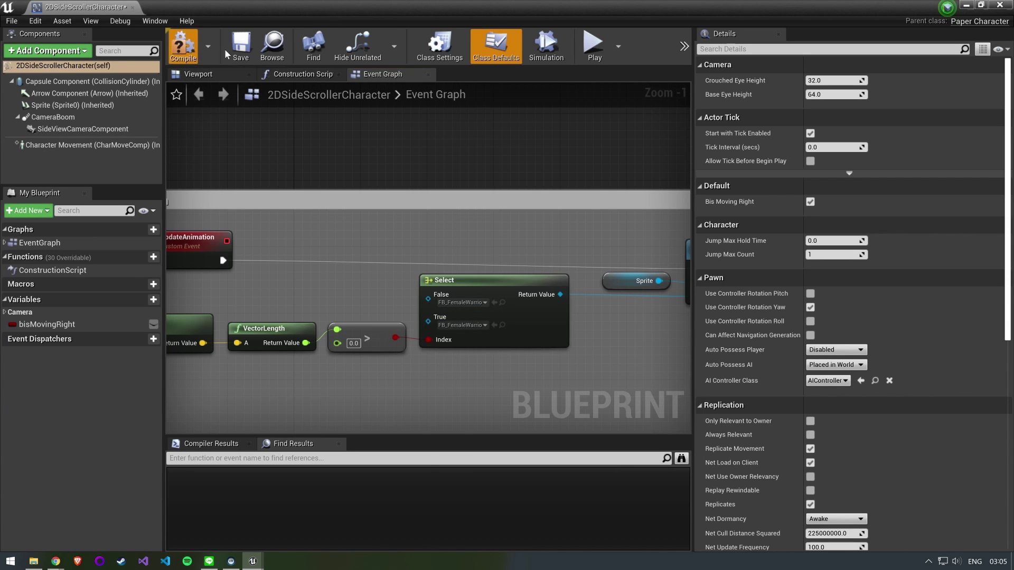
Change the SideViewCameraComponent's projection mode to Perspective
left_click(83, 128)
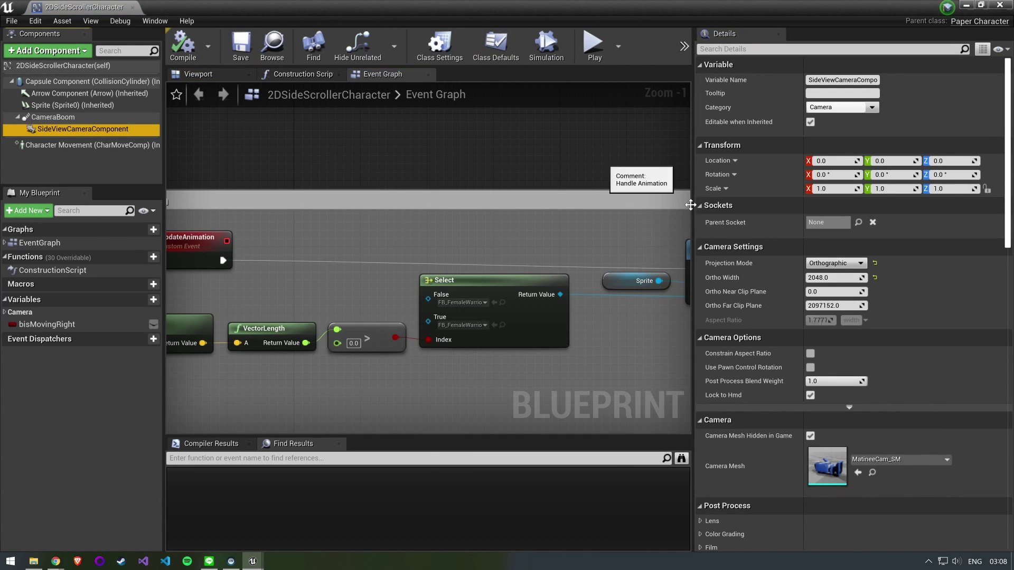
left_click(836, 263)
left_click(839, 276)
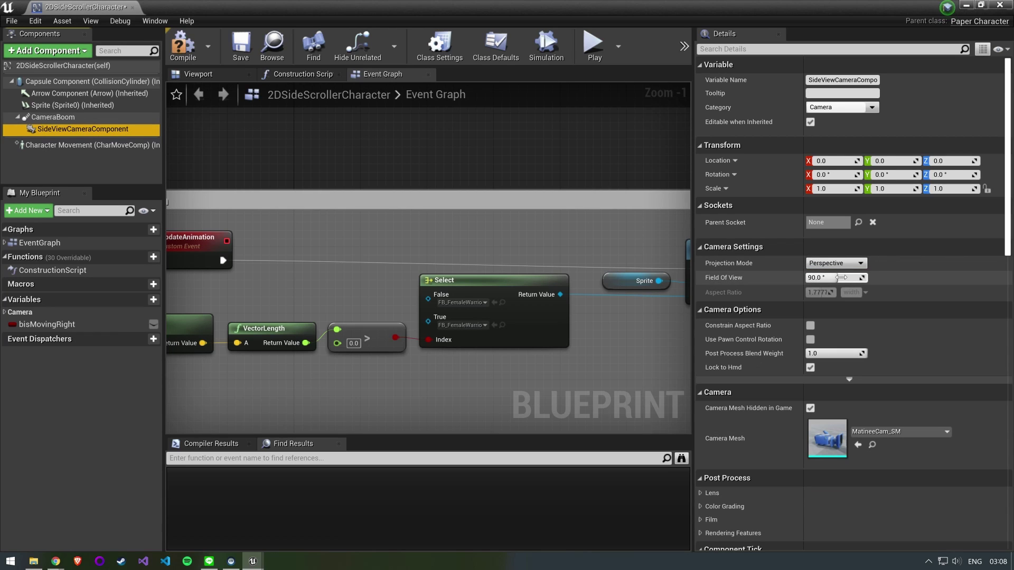
Compile the character blueprint, raise the SideViewCameraComponent in the viewport, and switch to rotating it
left_click(185, 49)
left_click(200, 74)
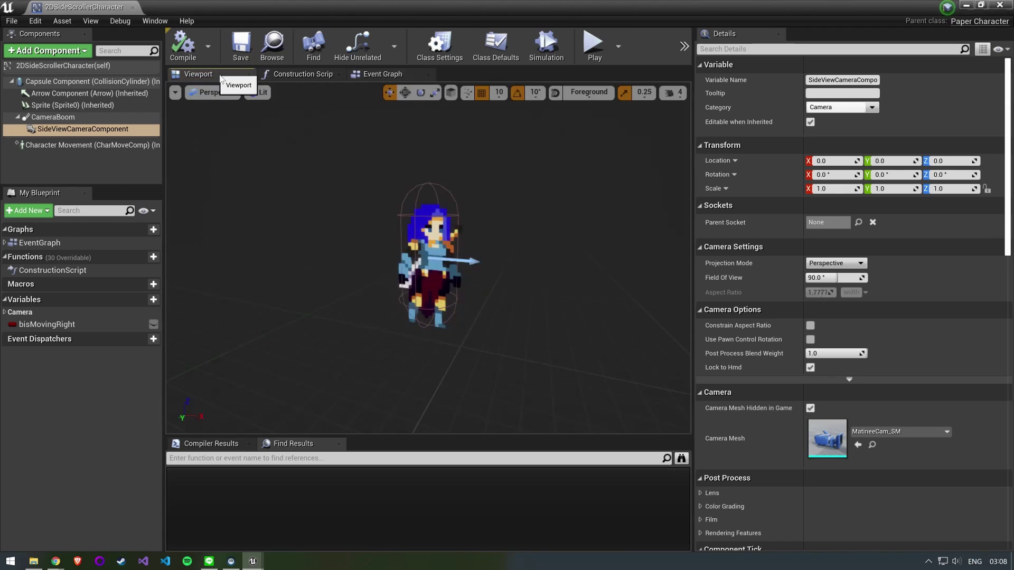
scroll(450, 237, "down", 3)
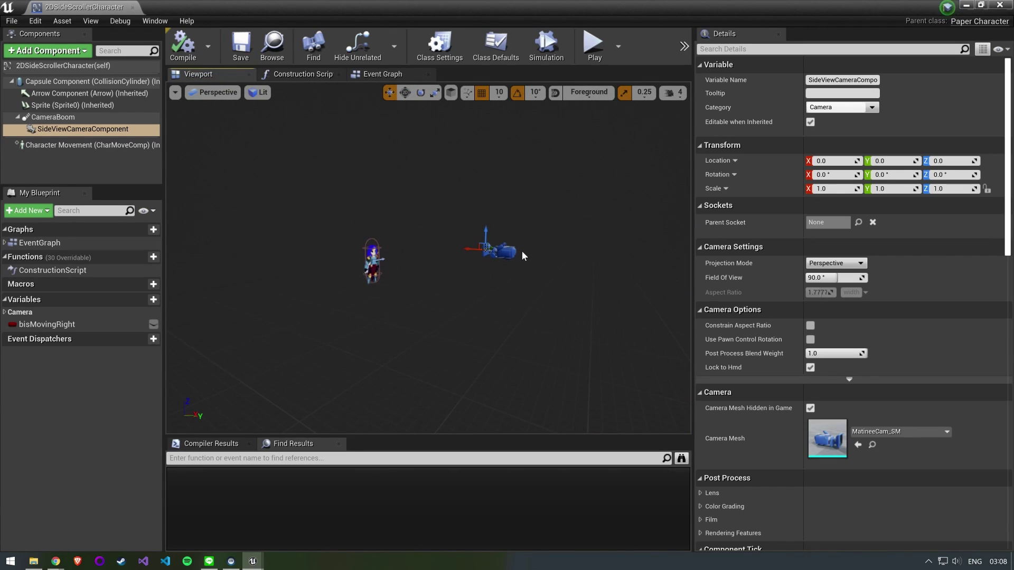
left_click_drag(486, 233, 475, 201)
key("e")
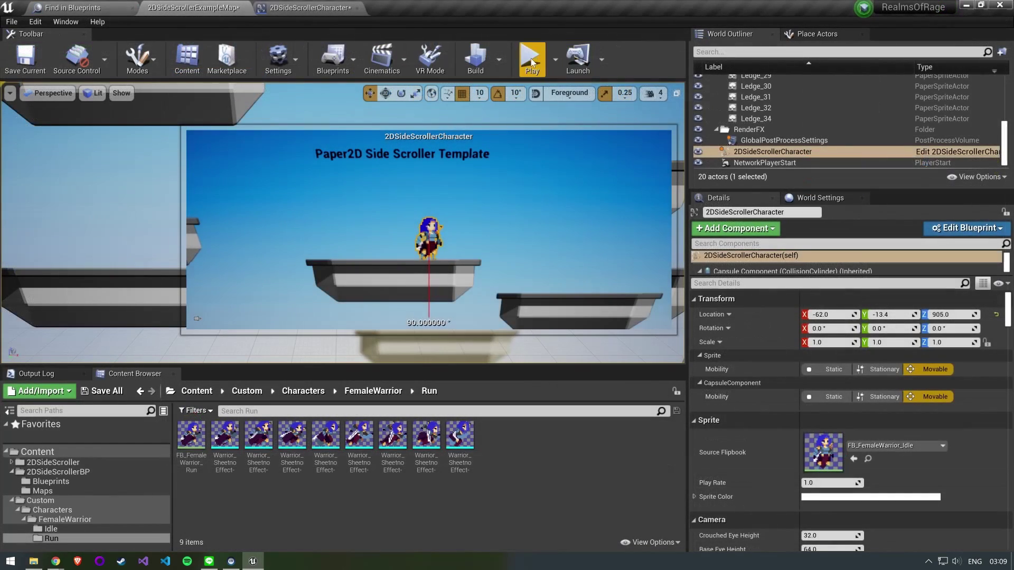
Play-test the example map by running and jumping with the character, and stop the session
left_click(532, 62)
key("Right")
key("space")
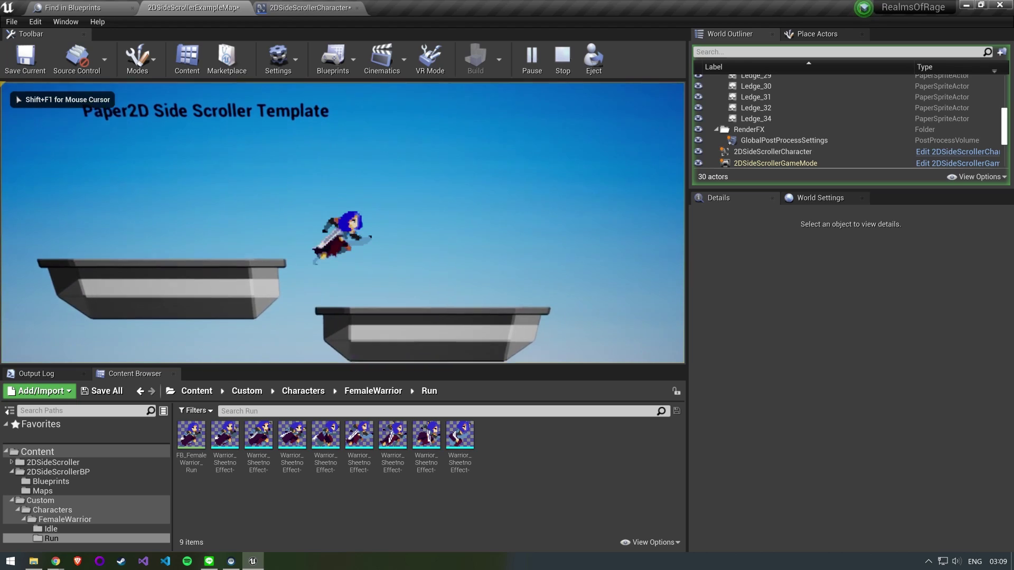
key("Escape")
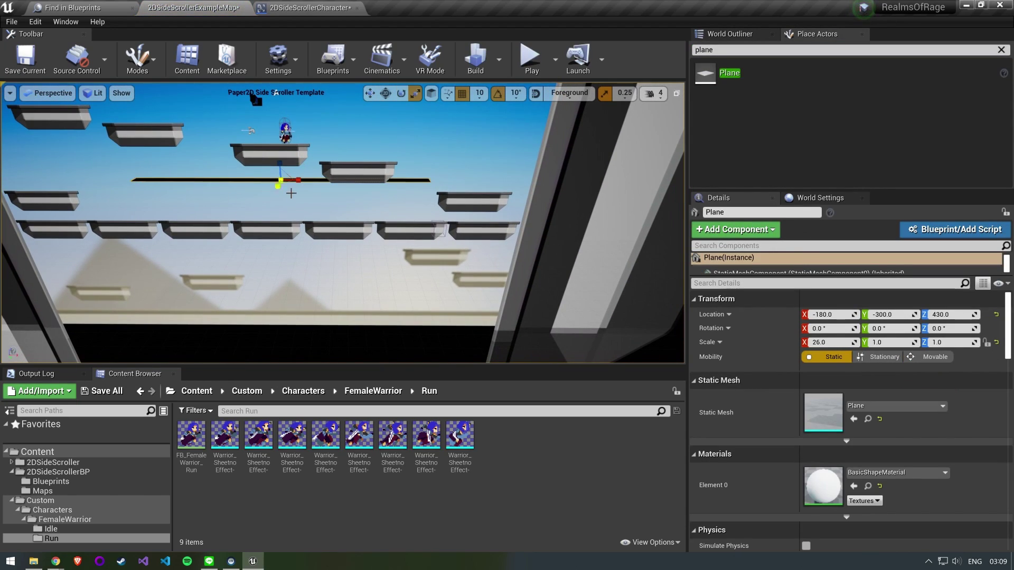
Place a plane beneath the platforms, scaled to about 26 by 18.25, and play-test the map
left_click_drag(291, 193, 289, 227)
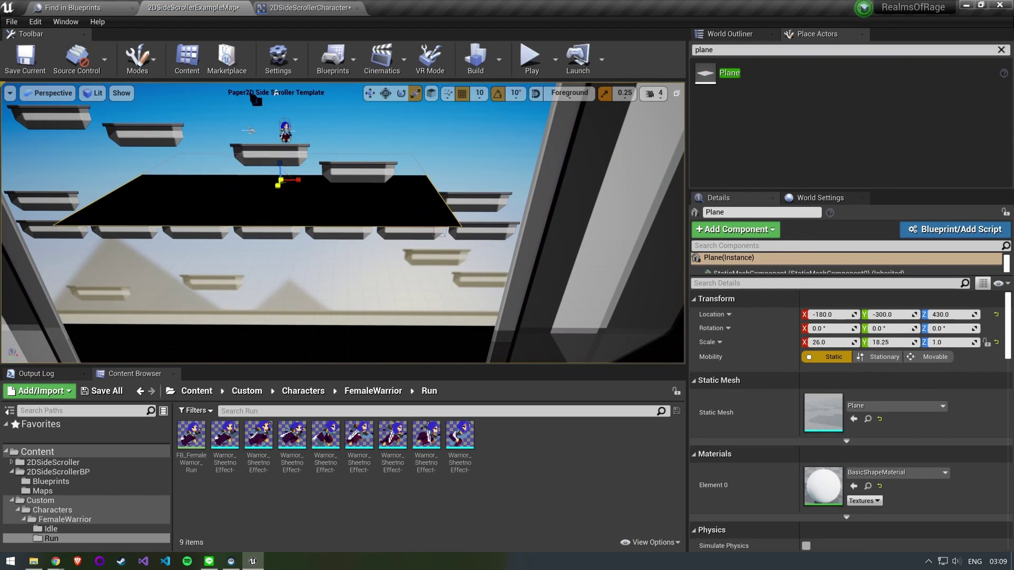
left_click(531, 56)
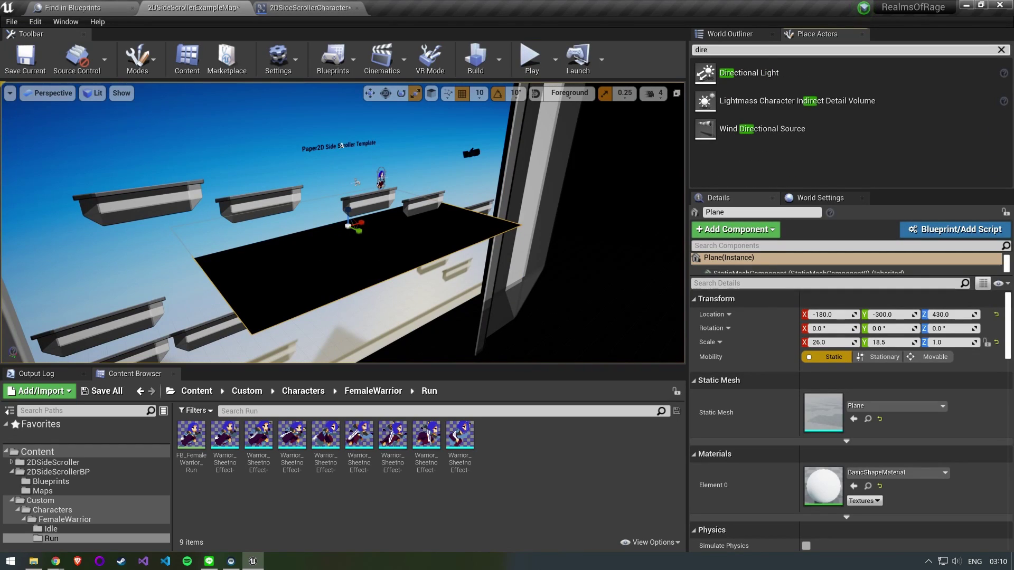
Add a Directional Light over the plane and move it into position
left_click_drag(749, 72, 351, 280)
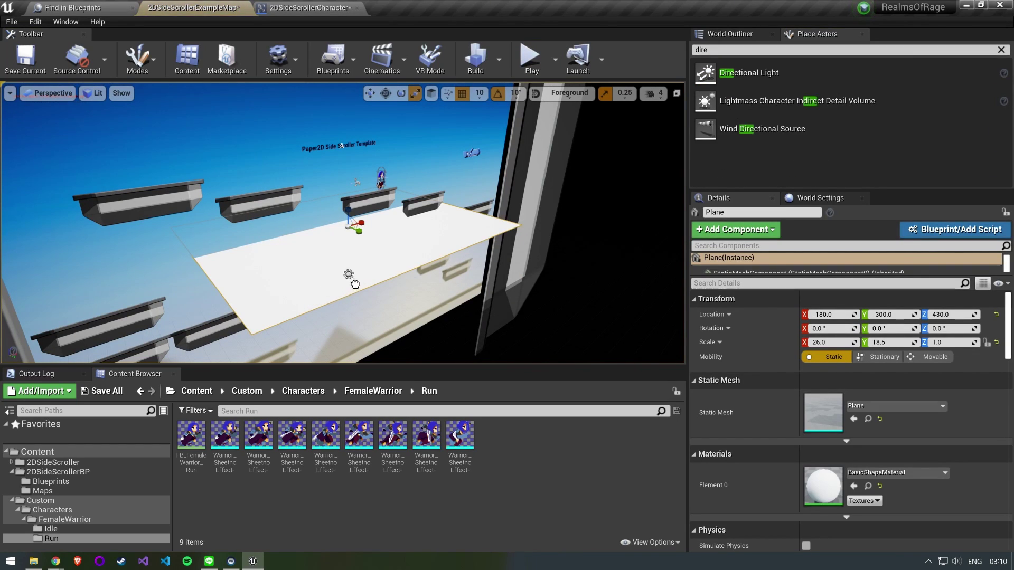
left_click(377, 258)
key("w")
right_click_drag(377, 258, 426, 254)
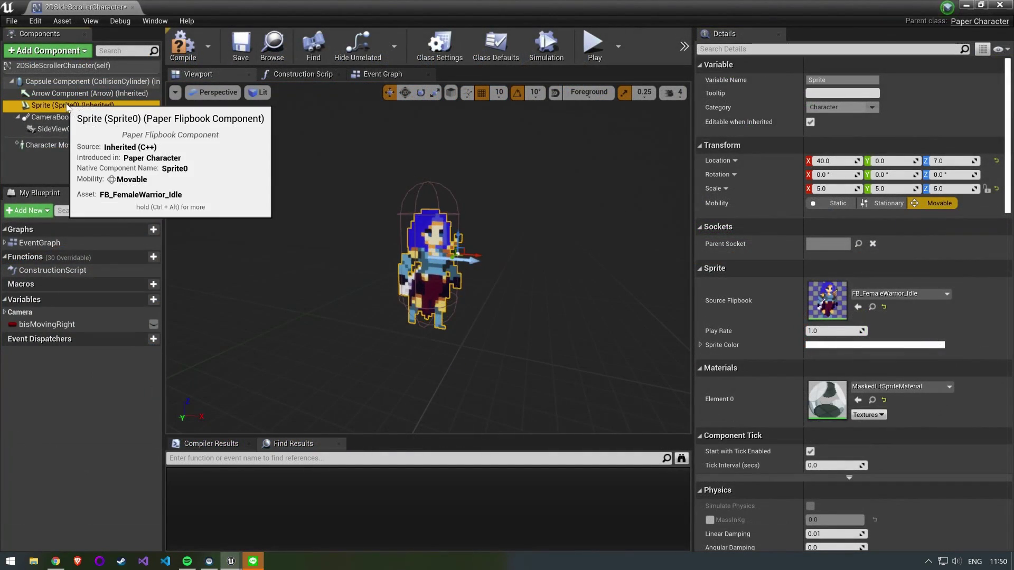
Enable Cast Shadow on the character's Sprite component, and compile and save the blueprint
left_click(852, 49)
type("cast")
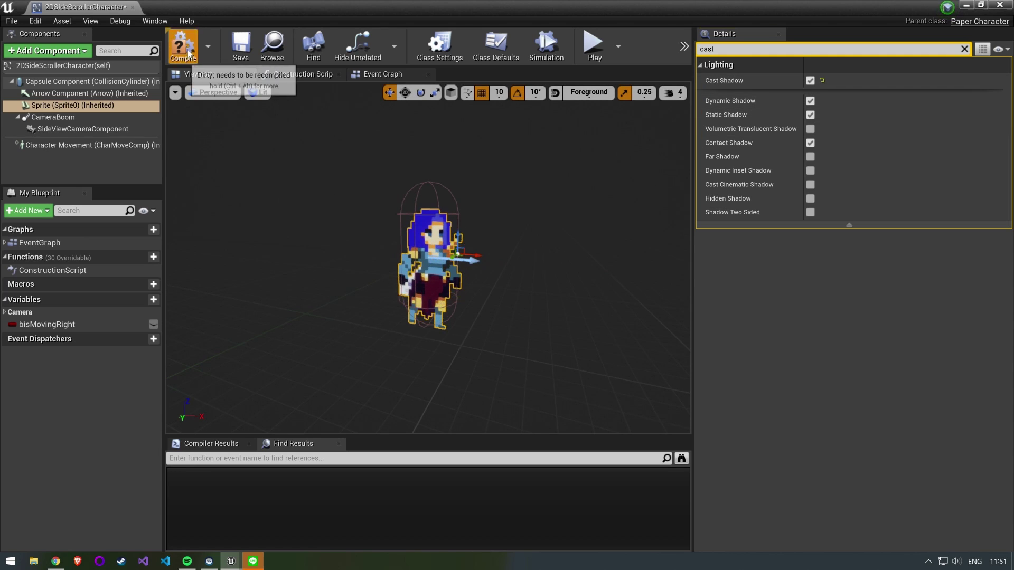
left_click(241, 46)
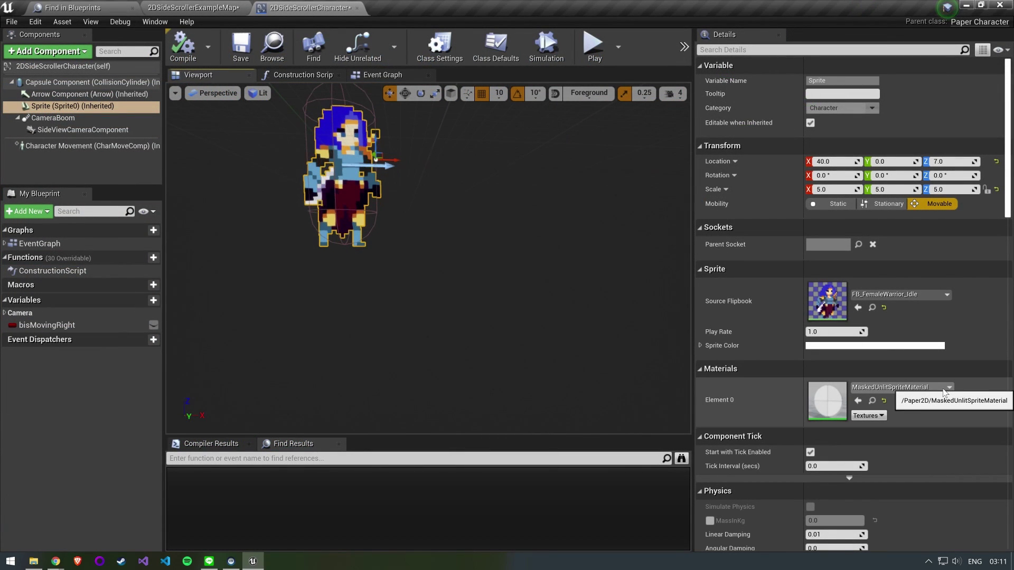
Show engine content in the material picker and assign MaskedLitSpriteMaterial to Element 0 of the Sprite component
left_click(920, 389)
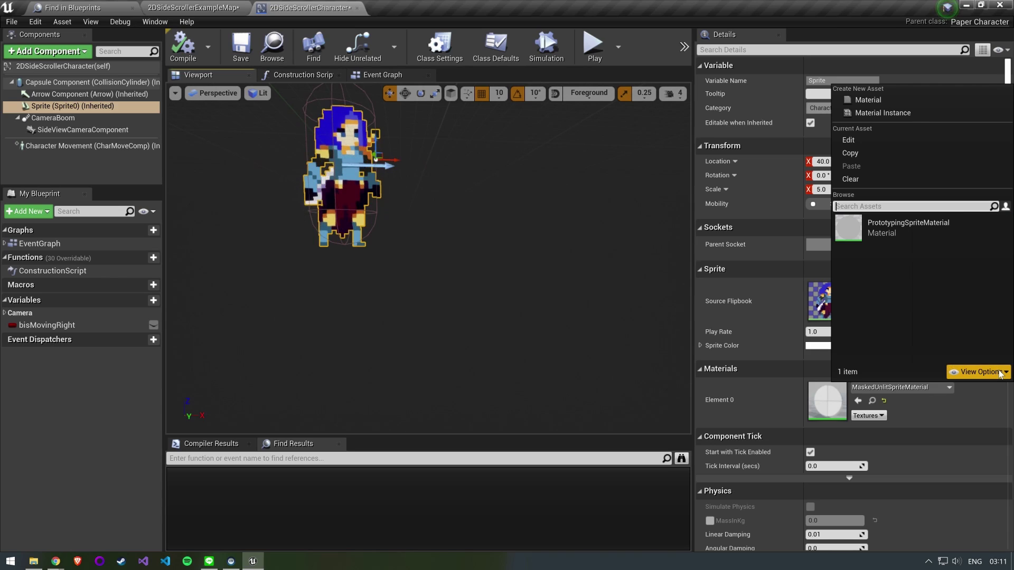
left_click(979, 373)
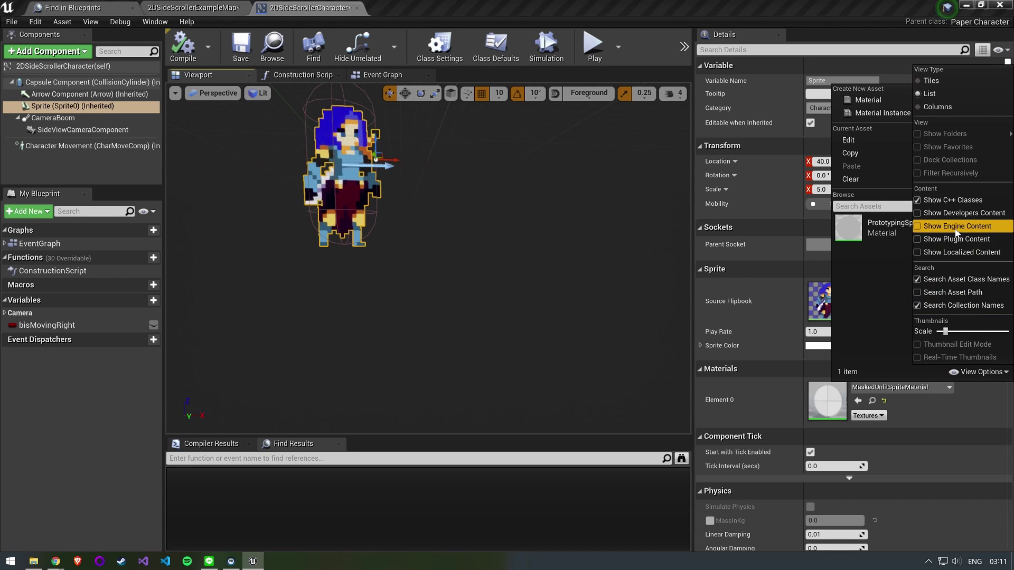
left_click(920, 227)
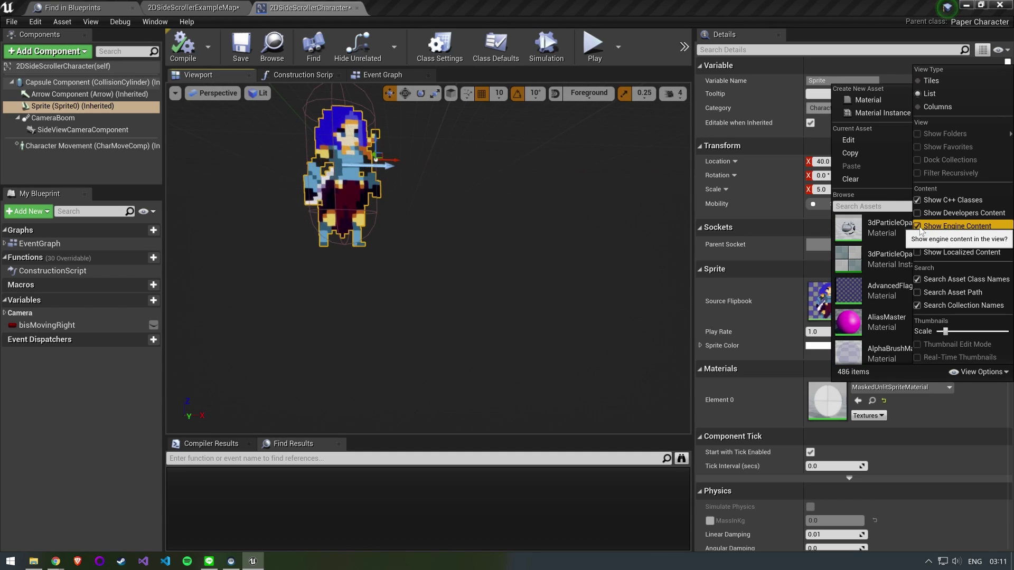
type("lit sprite")
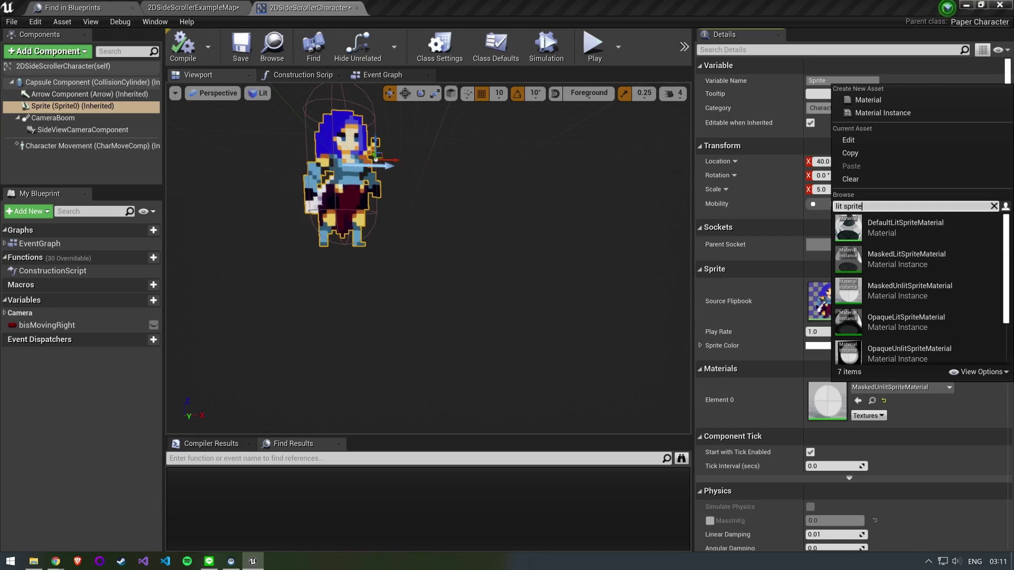
left_click(955, 259)
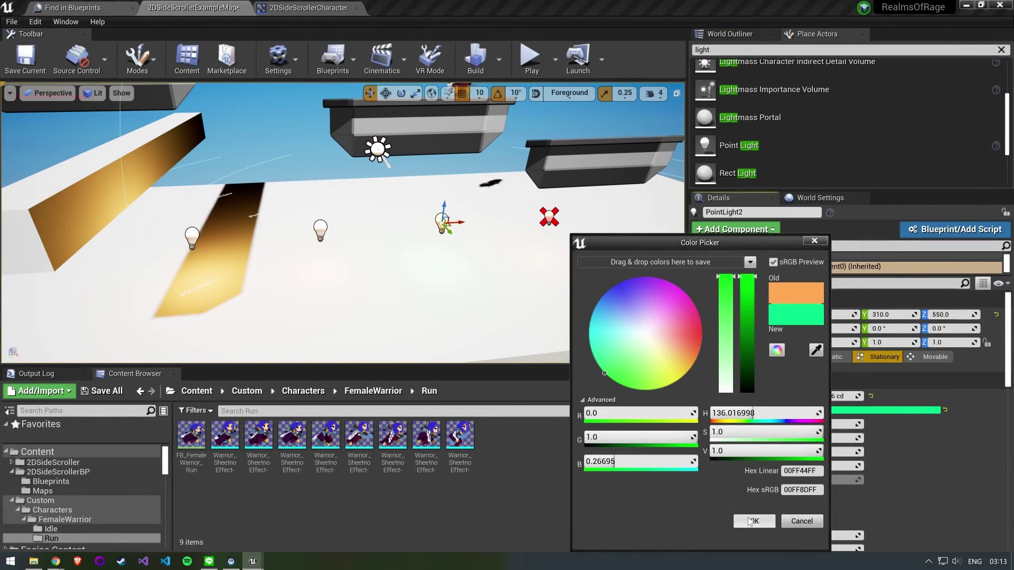
Apply the green light color 00FF8DFF (hex sRGB) to PointLight2 and play-test the lighting on the character
left_click(754, 524)
left_click(530, 58)
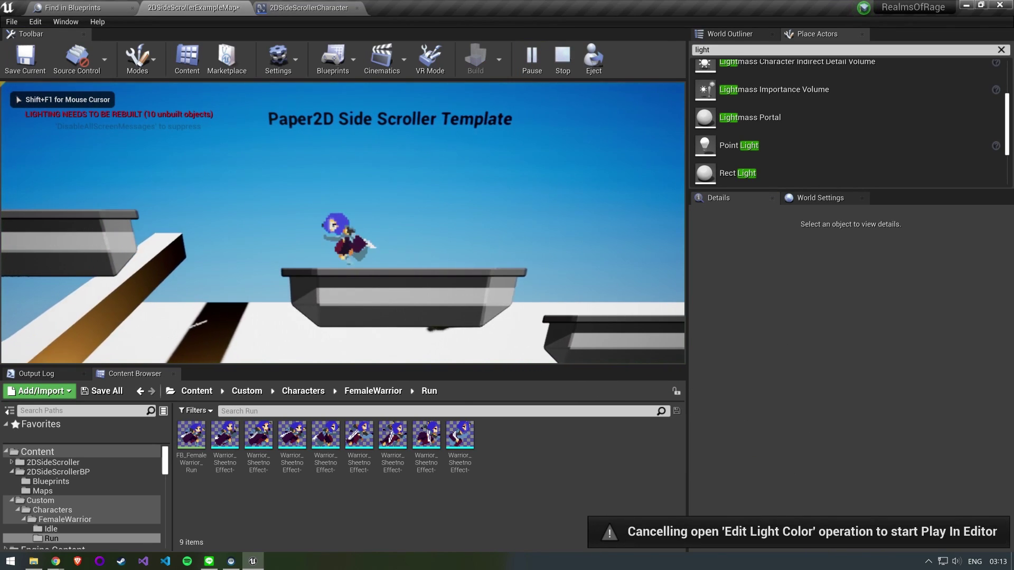
key("a")
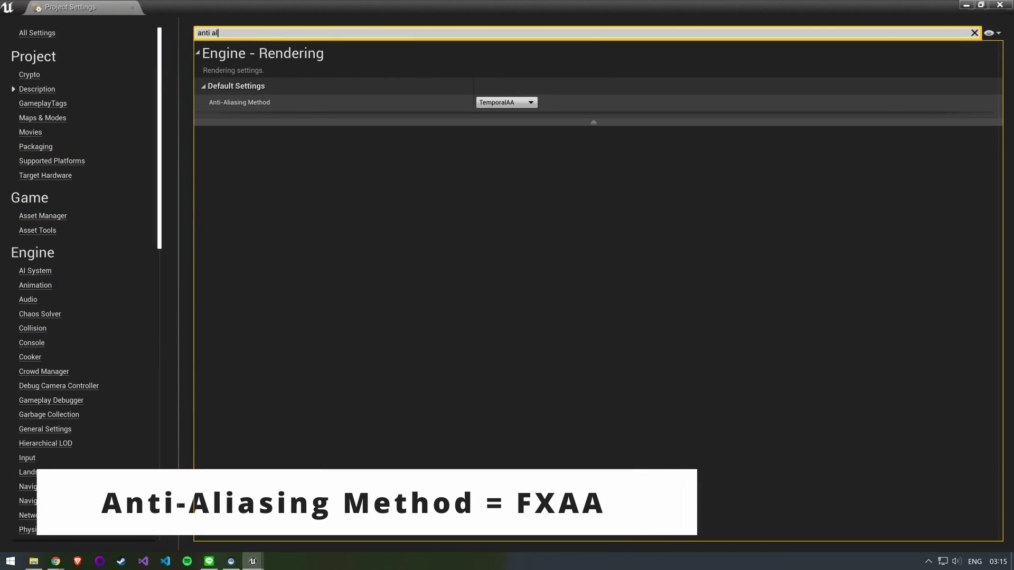
Set the project's rendering Anti-Aliasing Method to FXAA
left_click(506, 103)
left_click(493, 122)
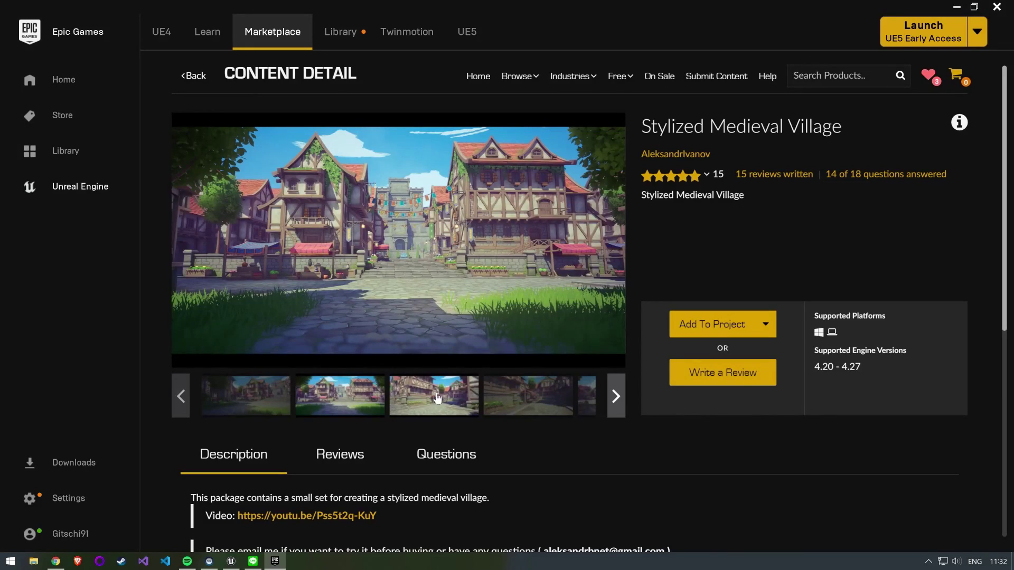
Preview the Stylized Medieval Village pack in the Epic Games Launcher marketplace and choose the RealmsOfRage project to add it to
left_click(437, 397)
left_click(546, 399)
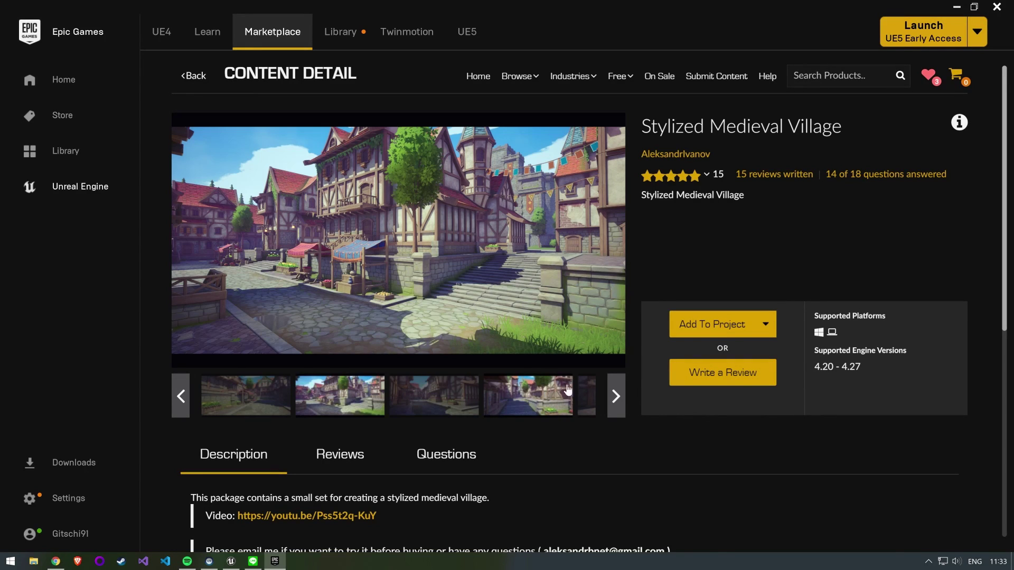
left_click(713, 324)
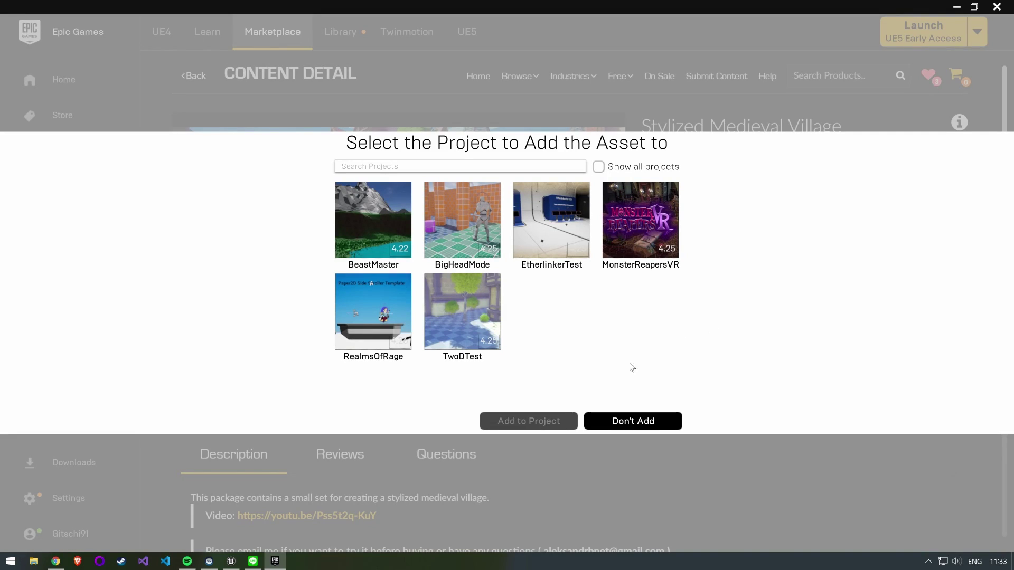
left_click(353, 332)
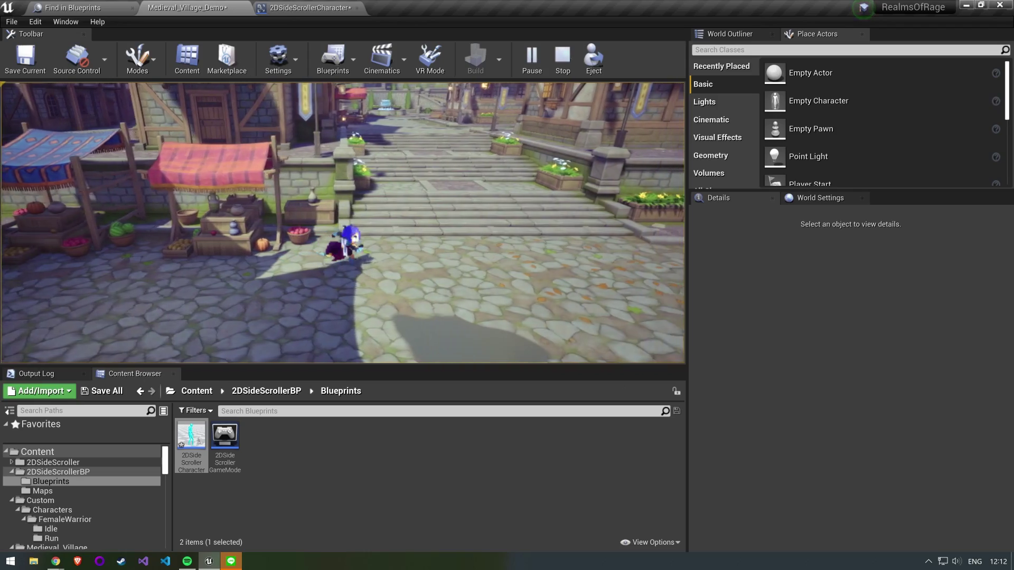
Test-run the character through the Medieval_Village_Demo level
key("d")
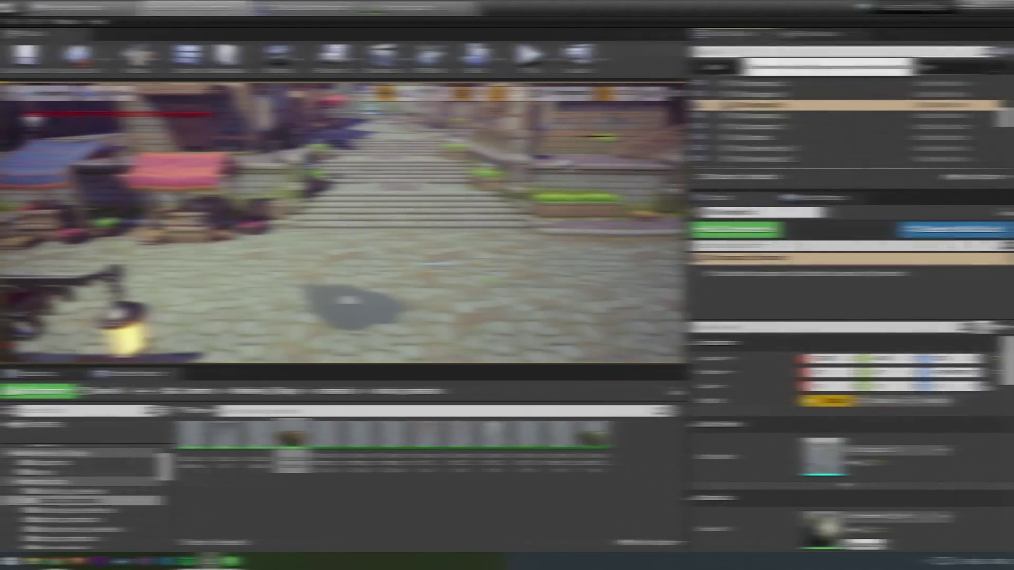
Select the level's PostProcessVolume and enable its Focal Distance, Depth Blur km for 50% and Depth Blur Radius overrides
type("post pr")
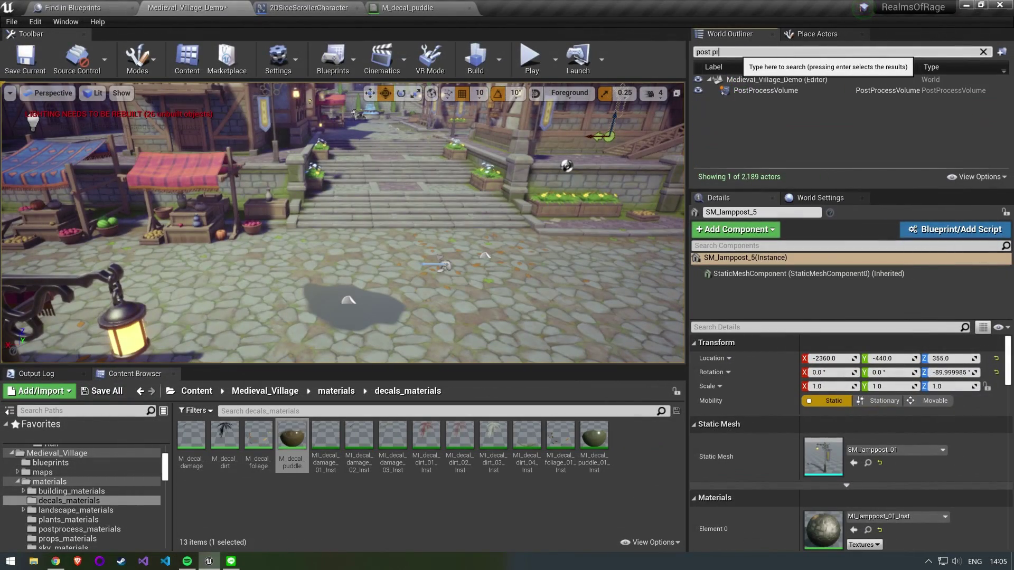
left_click(758, 91)
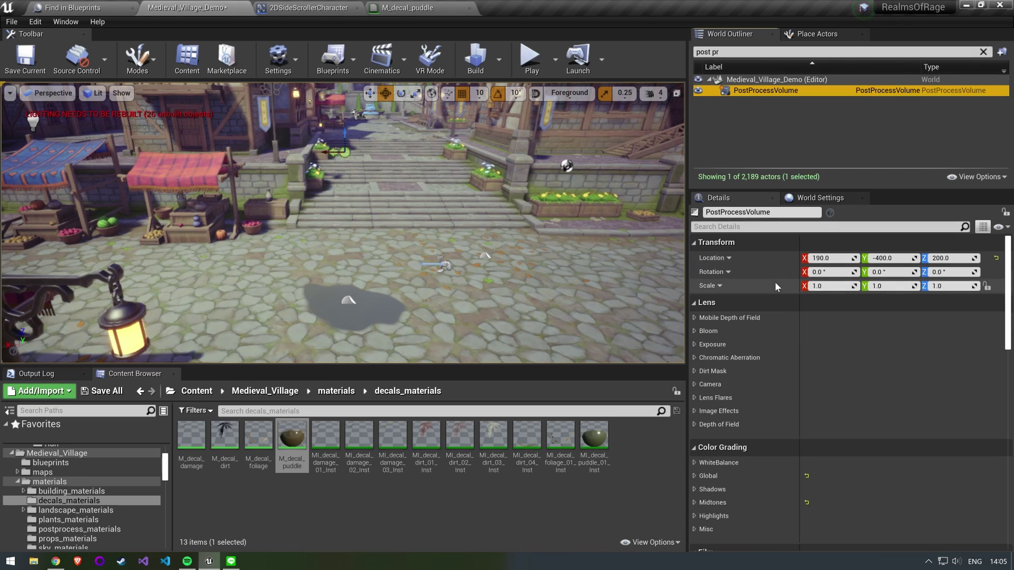
left_click(695, 425)
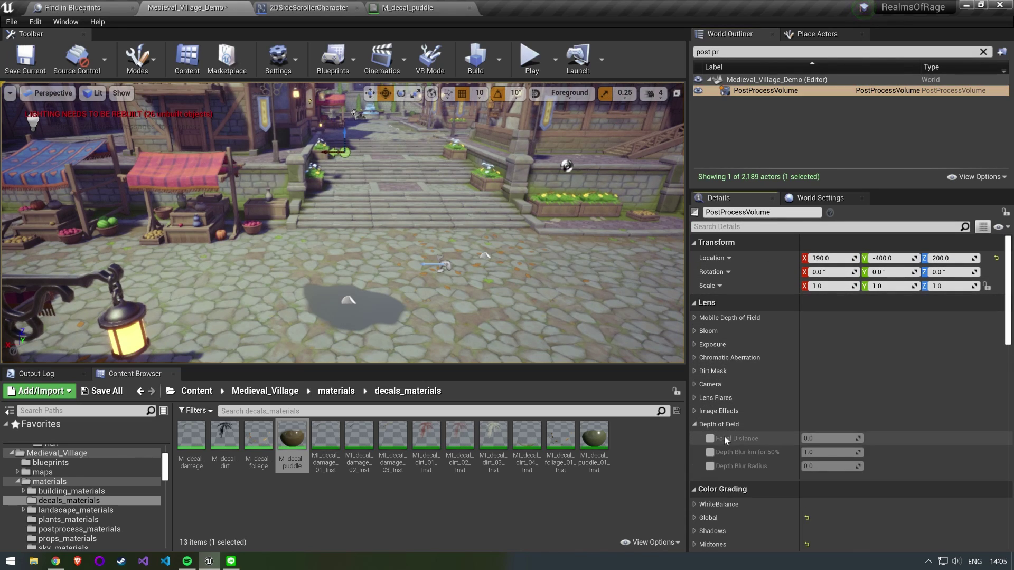
left_click(710, 439)
left_click(710, 452)
left_click(710, 466)
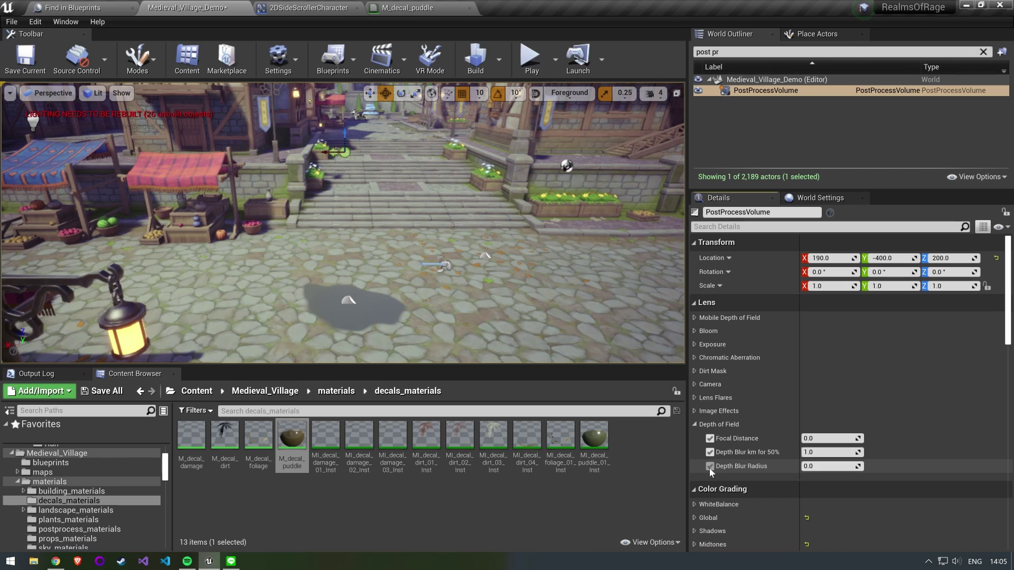
Set the volume's Focal Distance to 500 and Depth Blur Radius to 120, and play-test the blur
left_click(828, 438)
type("650")
key("Tab")
key("Tab")
type("100")
key("Return")
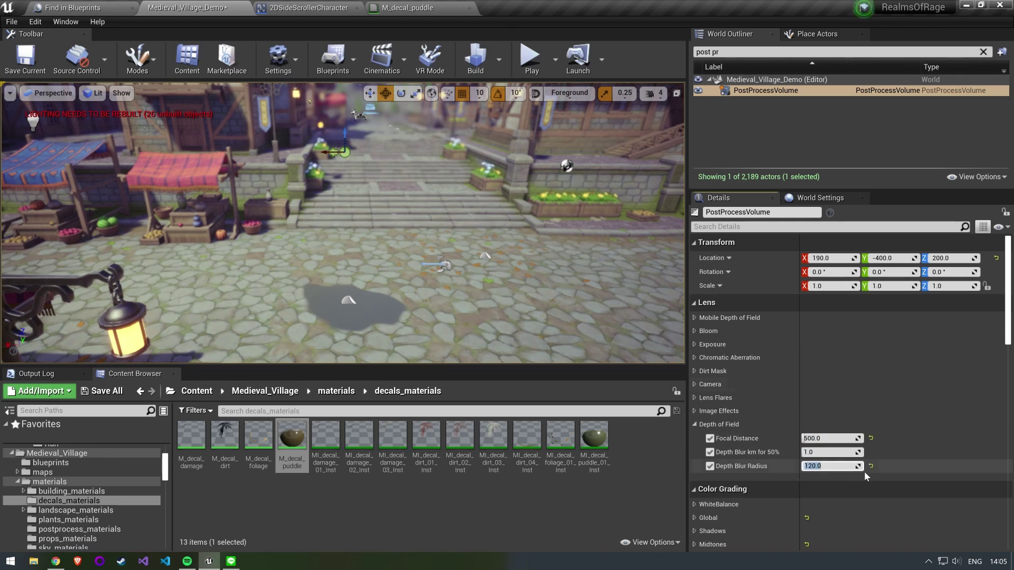
key("alt+p")
key("Escape")
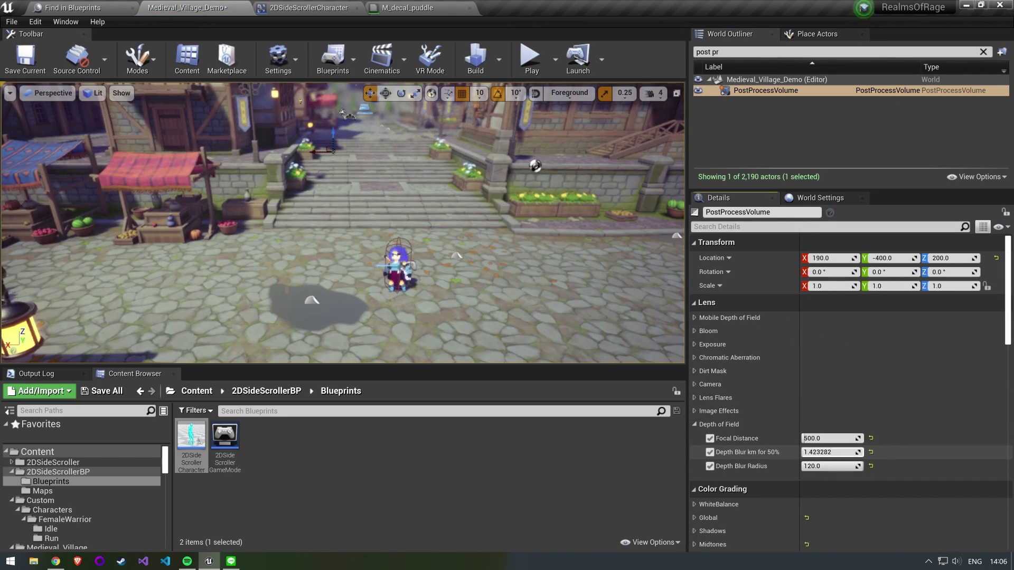
Set the PostProcessVolume's Depth Blur km for 50% to 1.5 and its Depth Blur Radius to 150
type("2.0")
key("Return")
type("1.5")
key("Return")
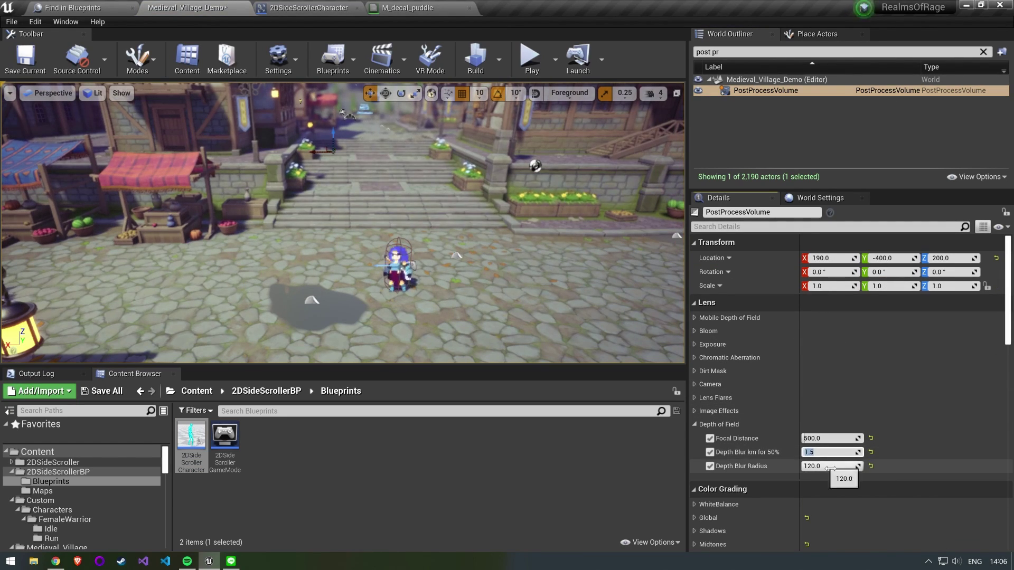
type("100")
key("Return")
type("150")
key("Return")
Set the PostProcessVolume's Focal Distance to 1500 and its Bloom Intensity to 1.5
left_click_drag(830, 438, 802, 439)
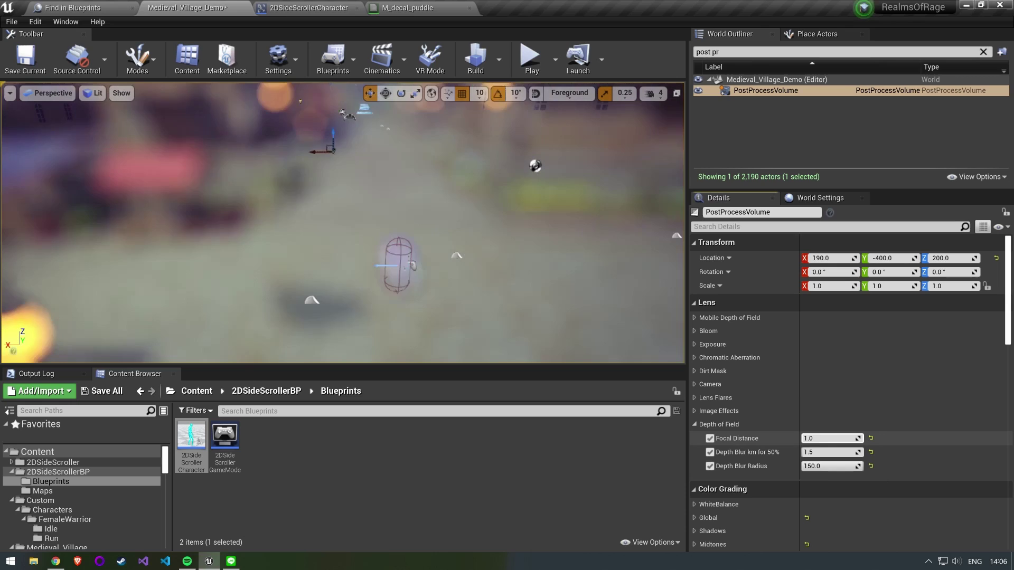
type("15")
key("Return")
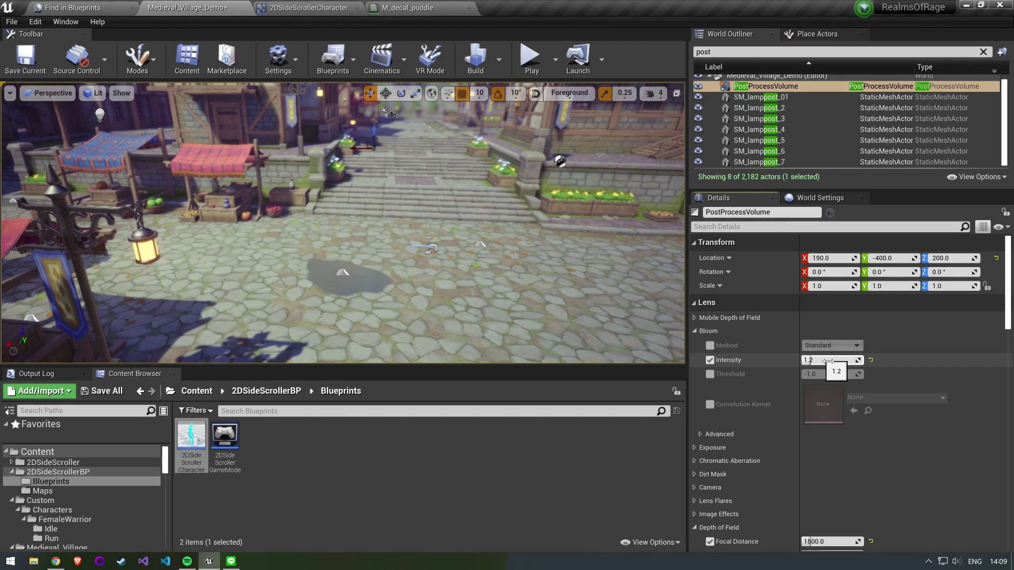
type("1.5")
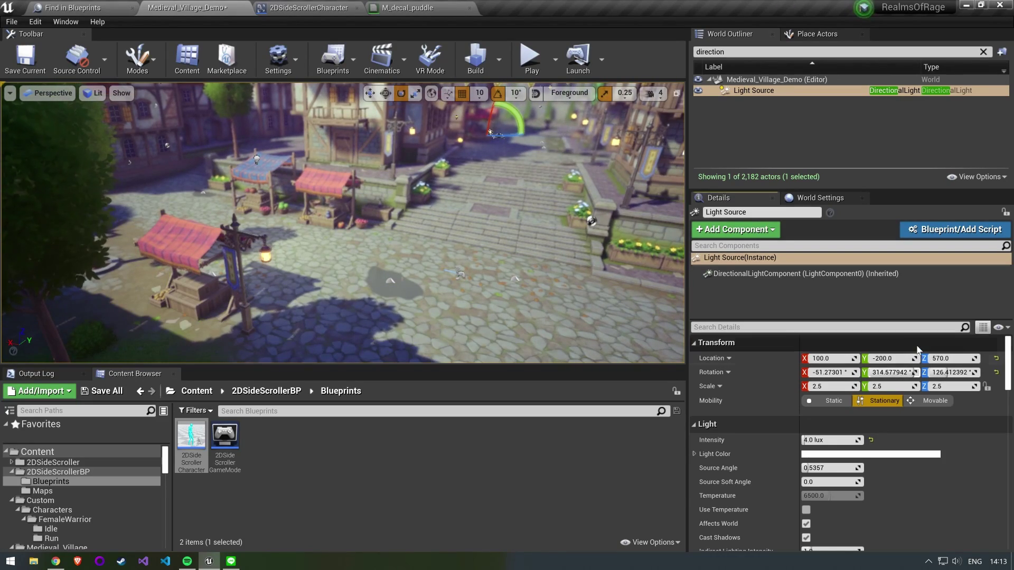
Undo the last change to the directional Light Source and play-test the village by running the character around
key("ctrl+z")
left_click(530, 56)
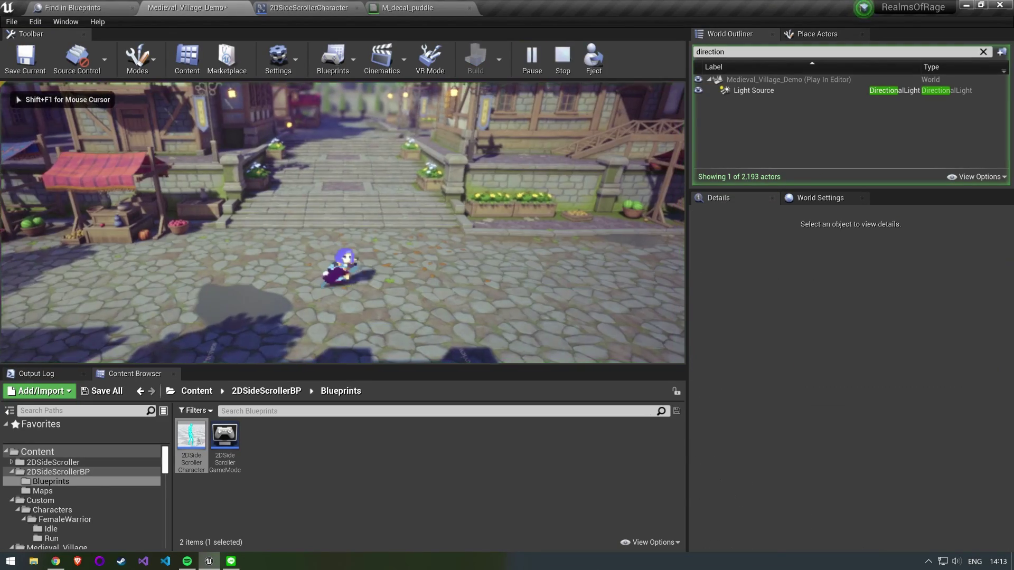
key("s")
key("a")
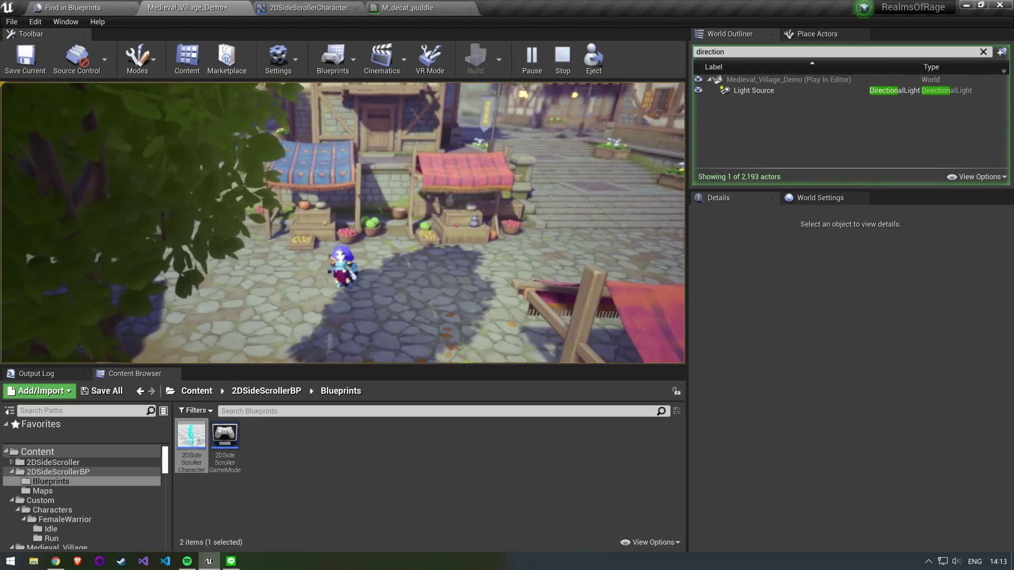
Run the character around the cobbled square in the play-test to view the market stalls
key("a")
key("w")
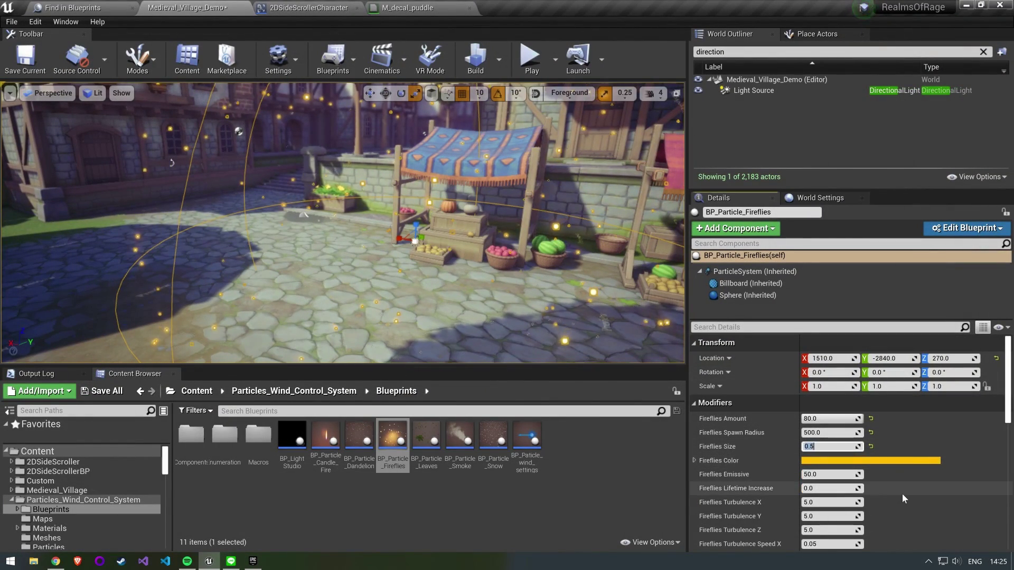
Set the fireflies particle's Light Radius to 100 and play-test the level
scroll(897, 481, "down", 5)
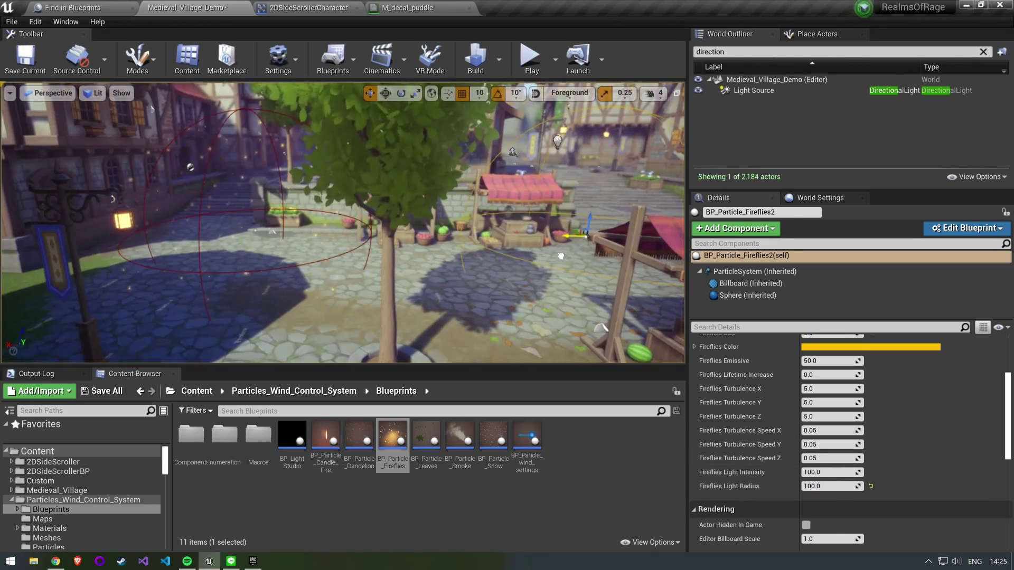
key("alt+p")
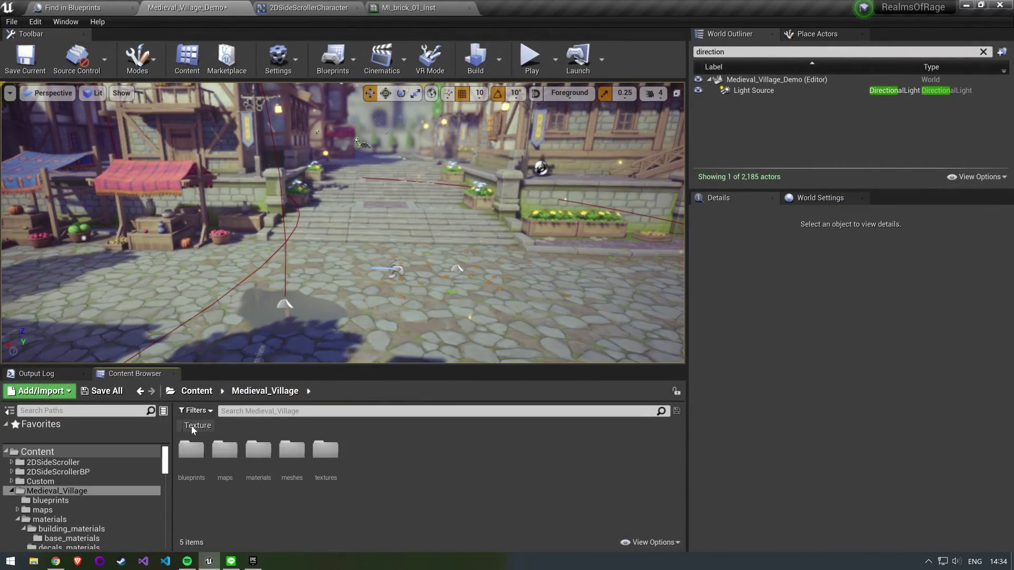
Filter the Medieval_Village folder to textures, open all of them in the bulk edit property matrix, and bring up their Texture Group choices
left_click(193, 426)
key("ctrl+a")
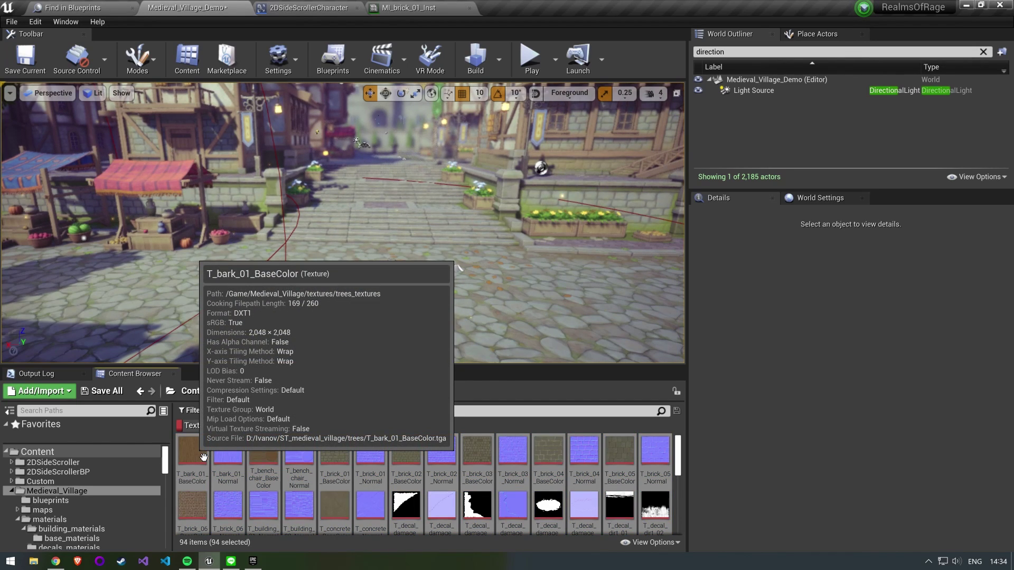
right_click(203, 457)
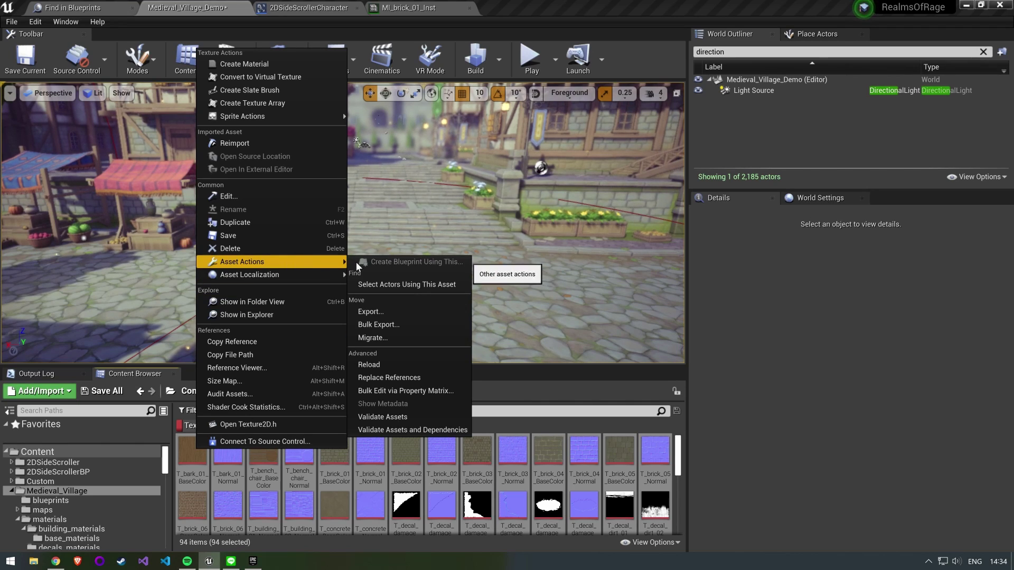
left_click(411, 391)
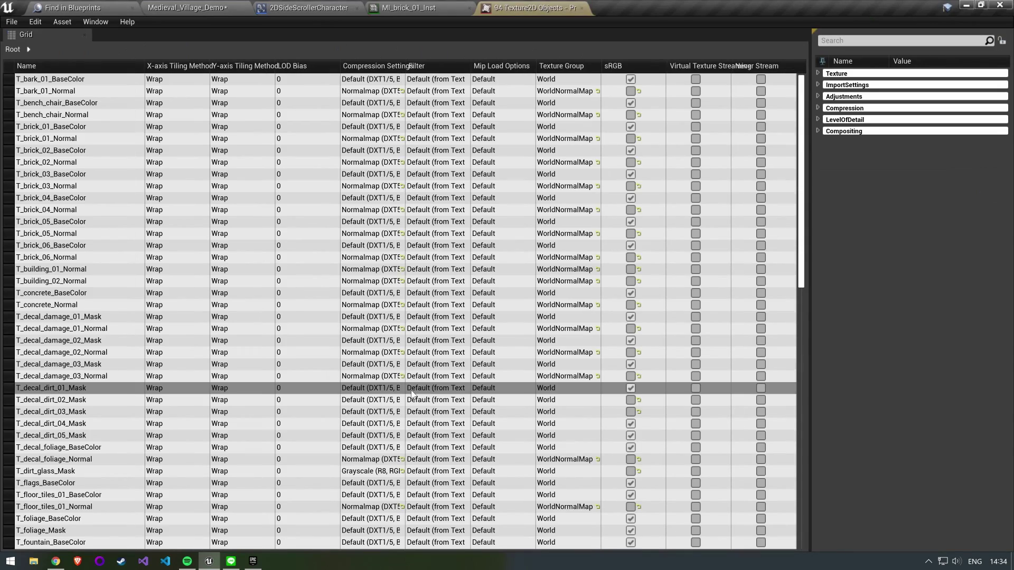
left_click(818, 120)
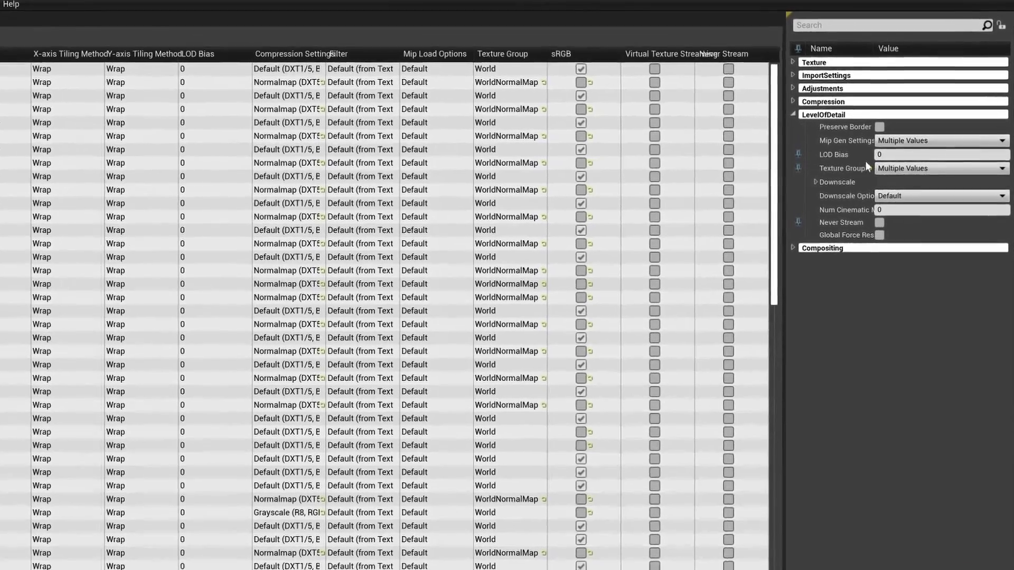
left_click(907, 166)
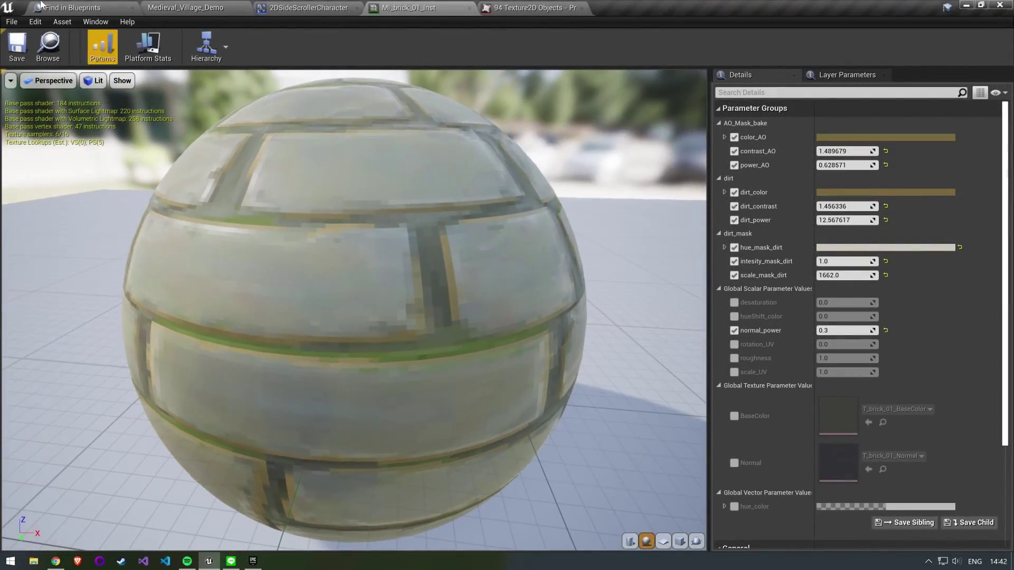
Return to the village level and examine the cobblestone ground textures up close
left_click(228, 5)
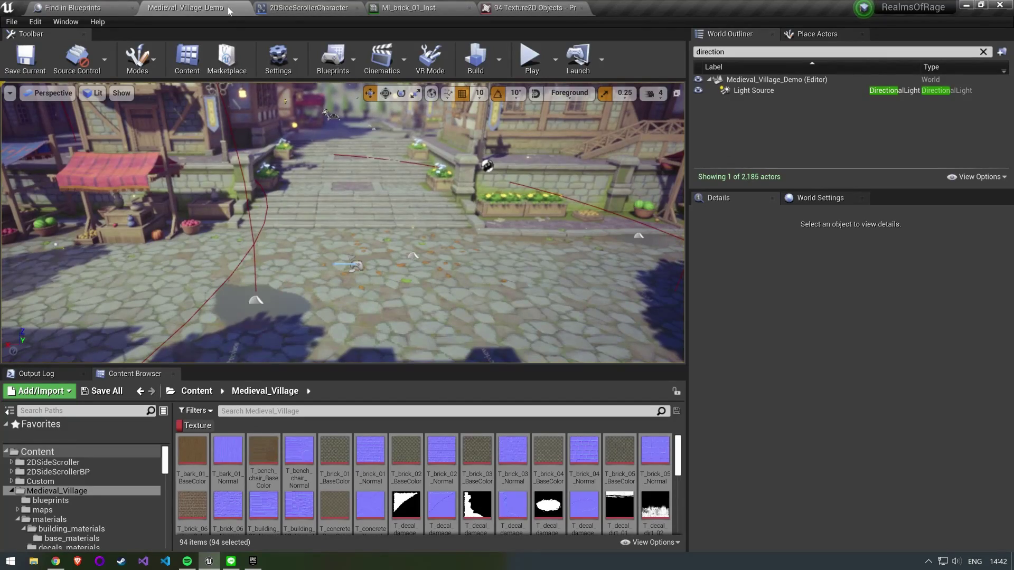
key("w")
right_click_drag(405, 302, 404, 362)
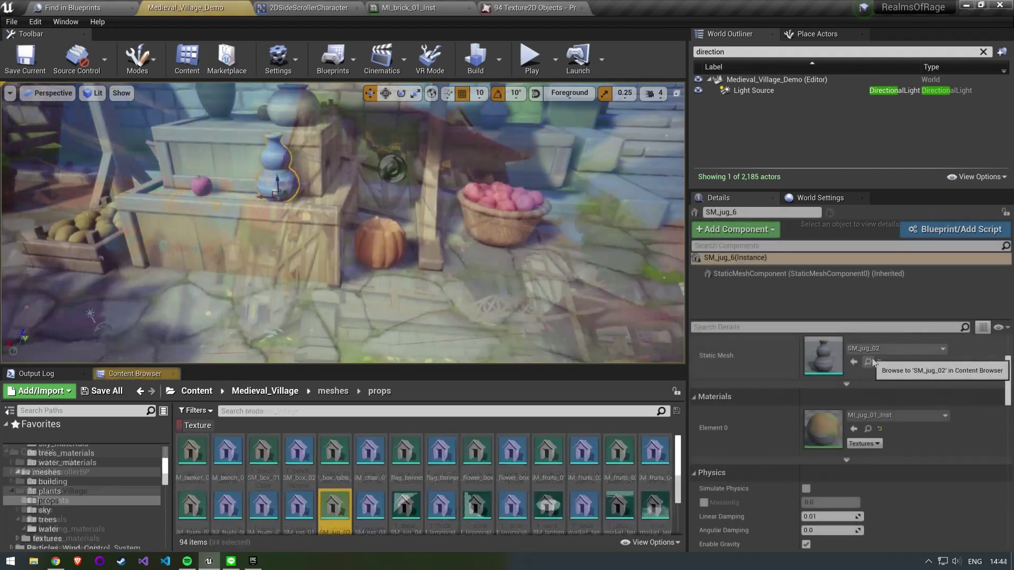
Reduce LOD 0 of the SM_jug_02 mesh to 50 and further to 30 percent triangles, and apply the reduction
double_click(336, 508)
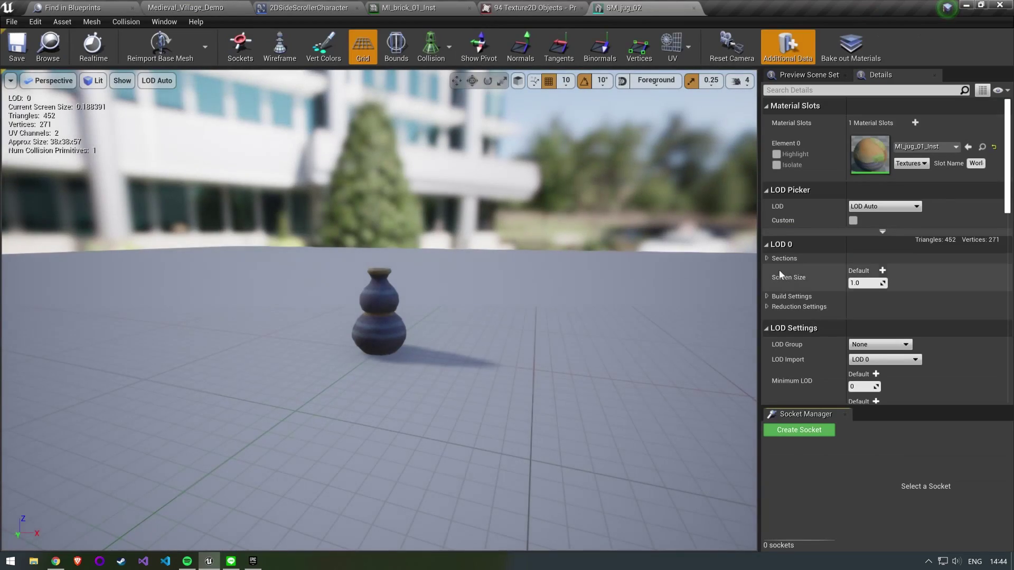
left_click(768, 307)
left_click(882, 333)
type("50")
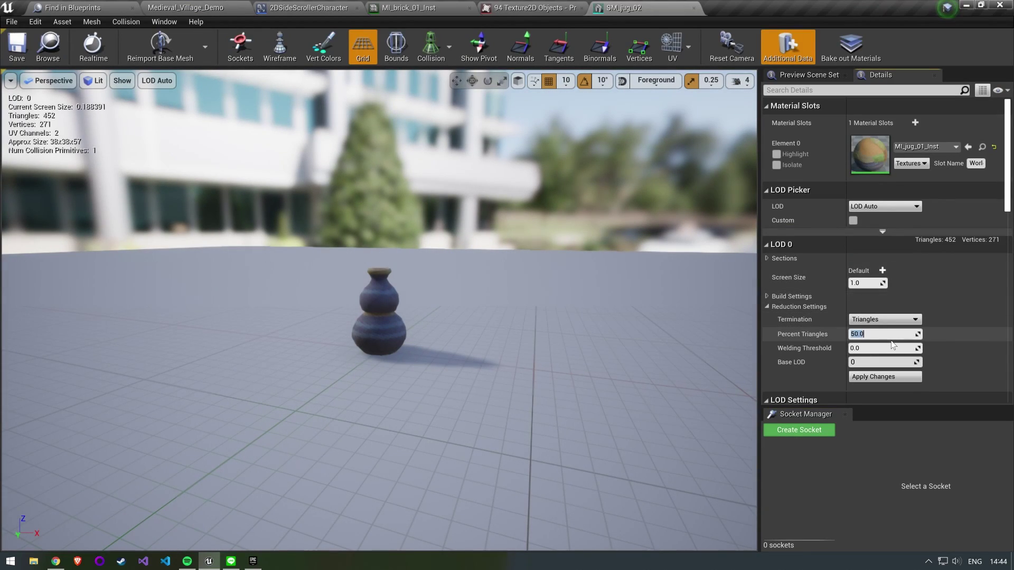
left_click(878, 376)
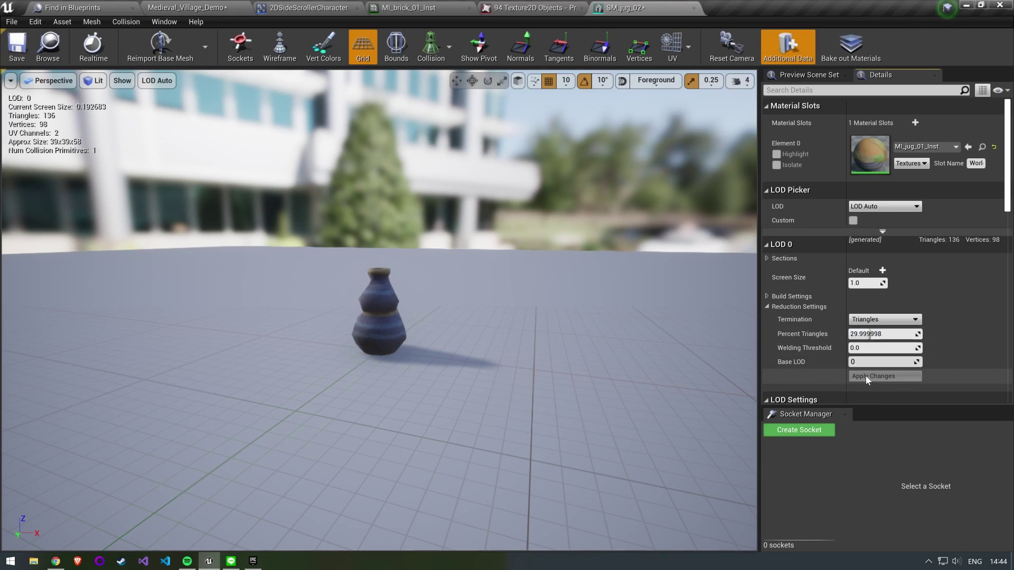
Select the lamppost in the village and open its mesh SM_lamppost_01 at the LOD 0 reduction settings
left_click(198, 8)
right_click_drag(338, 222, 417, 245)
left_click(379, 245)
left_click(867, 362)
double_click(441, 504)
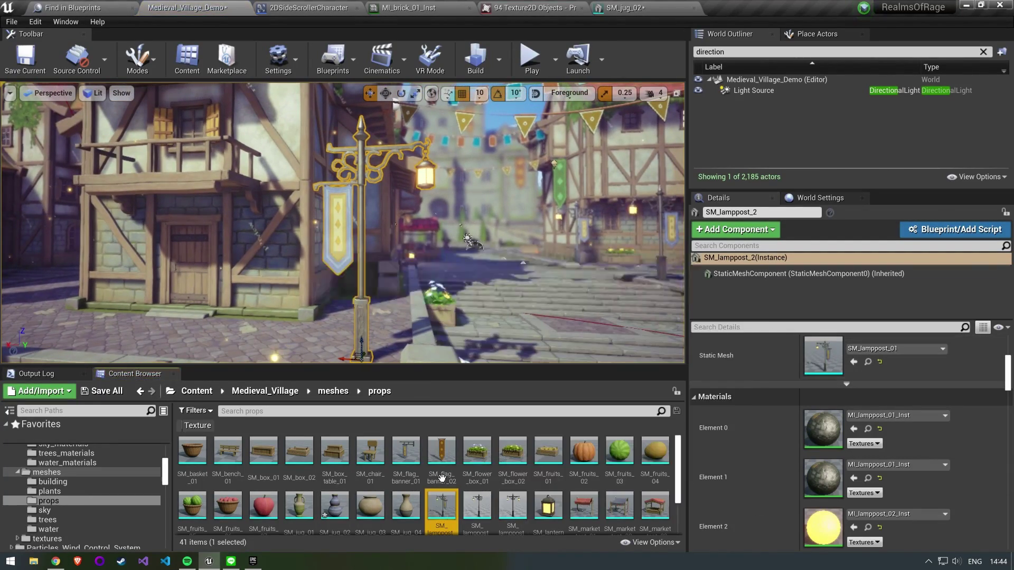
scroll(882, 335, "down", 1)
left_click(771, 380)
scroll(772, 369, "down", 2)
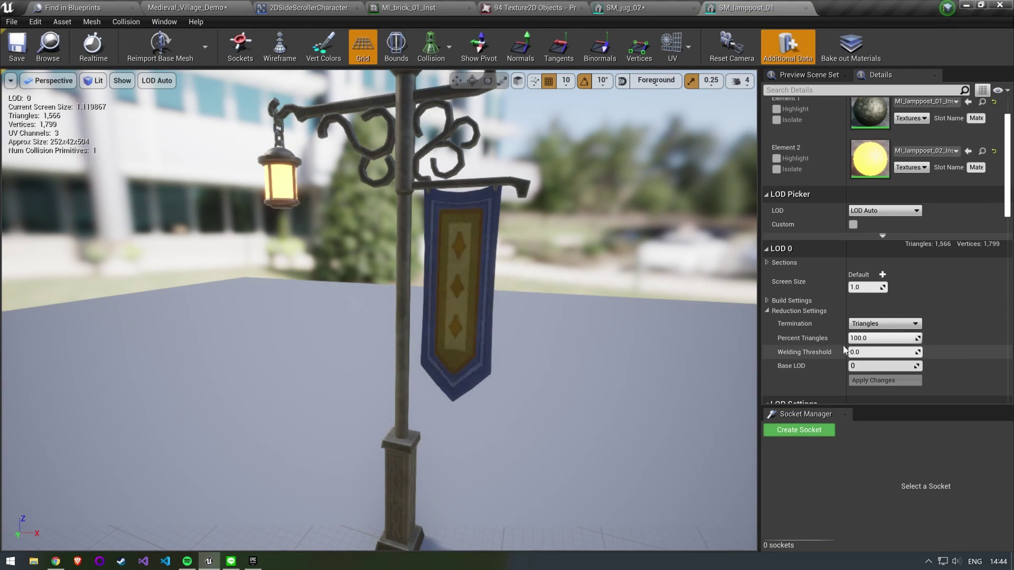
Apply a 50 percent triangle reduction to the lamppost mesh and lower its Percent Triangles to 40
left_click(882, 337)
type("50")
key("Return")
left_click(864, 383)
left_click(867, 338)
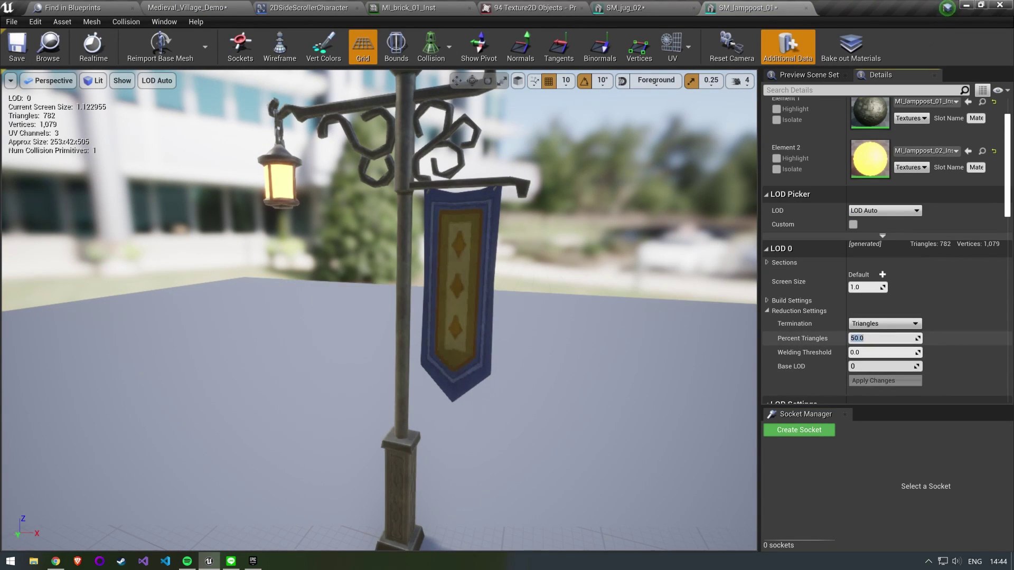
type("40")
key("Return")
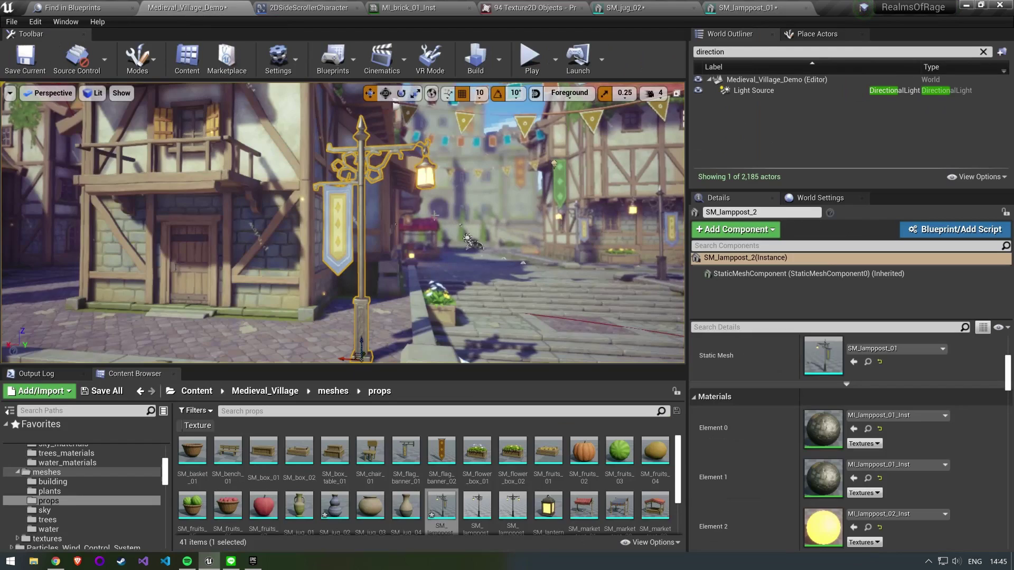
Save the village level and go back to the SM_lamppost_01 mesh
right_click_drag(343, 222, 353, 222)
left_click(26, 57)
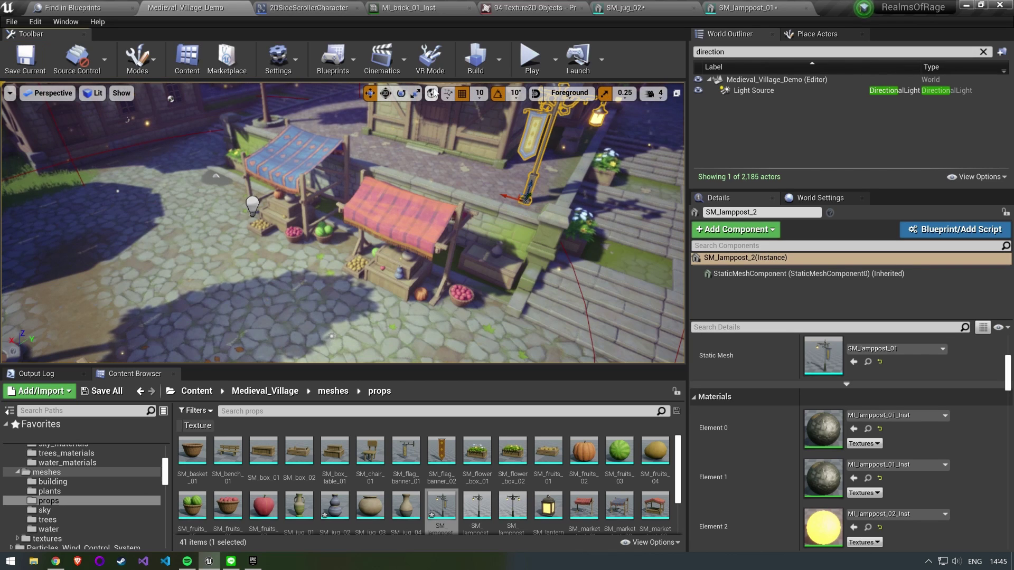
left_click(746, 7)
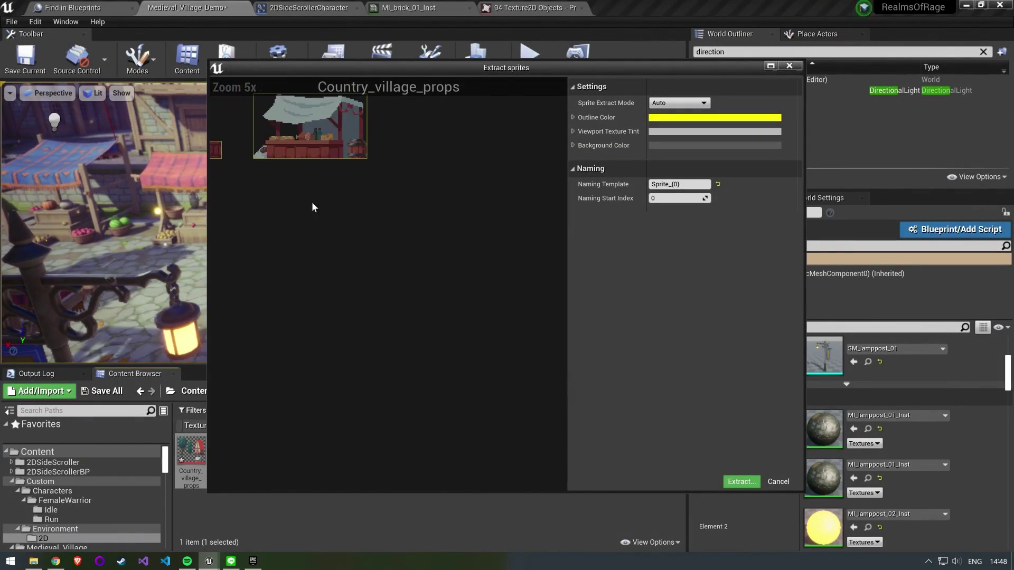
Extract the sprites from the Country_village_props texture and place the Sprite_11 barrel on the square beside the market stalls
left_click(741, 481)
left_click(518, 495)
left_click_drag(594, 454, 291, 248)
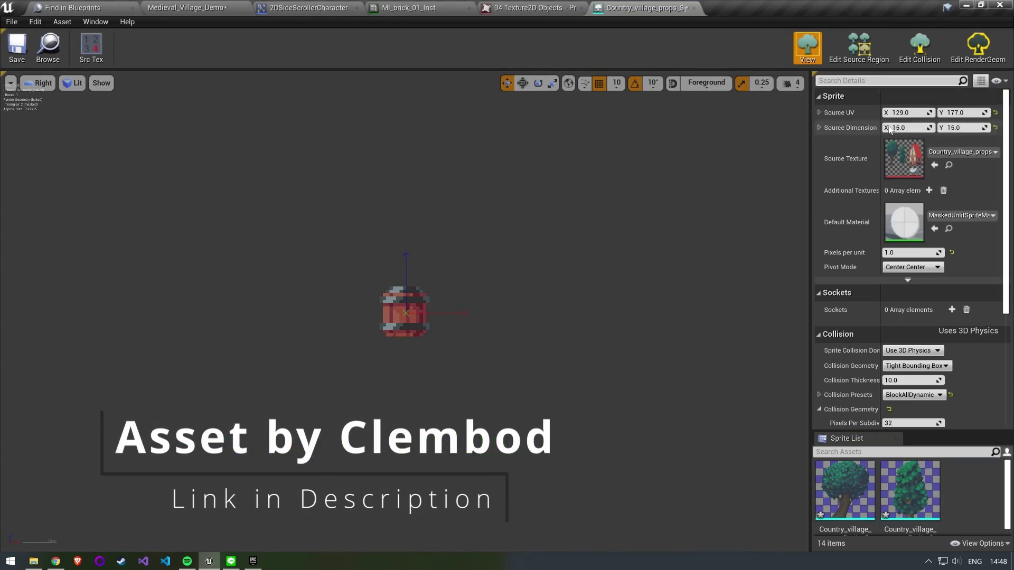
Open all 14 Country_village_props sprites together in the bulk edit property matrix with the Default Material property pinned
scroll(855, 331, "down", 3)
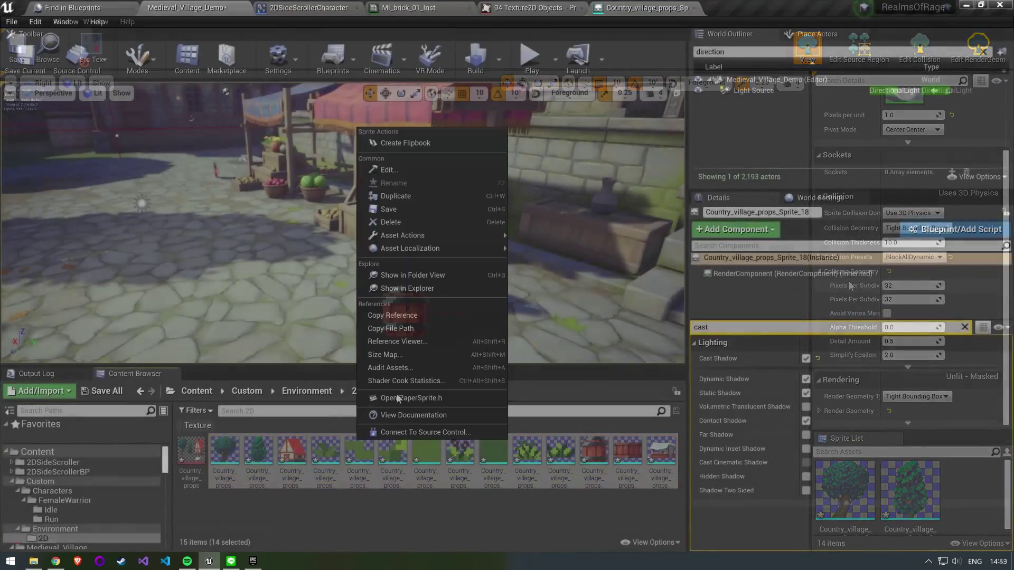
mouse_move(419, 226)
left_click(575, 296)
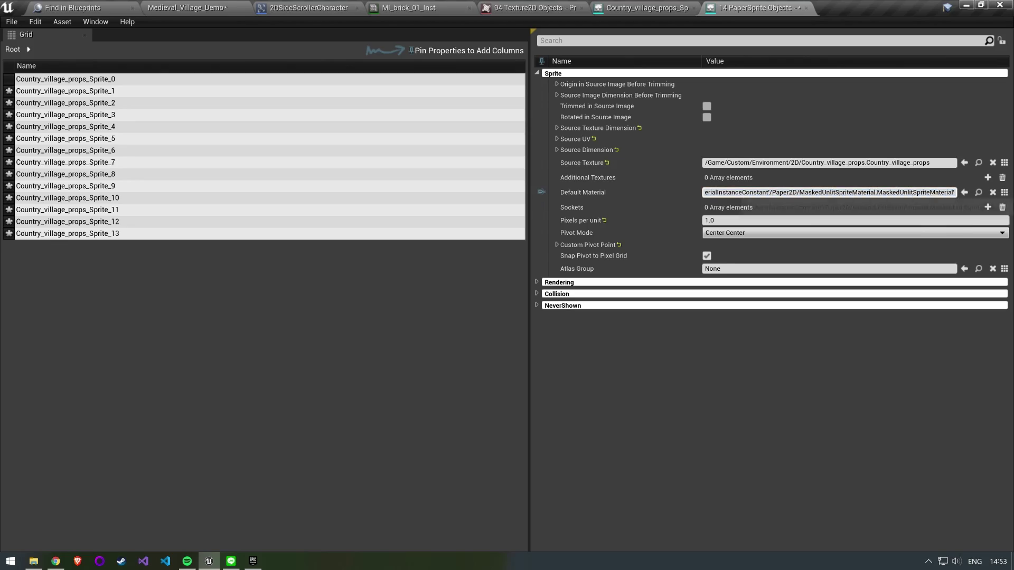